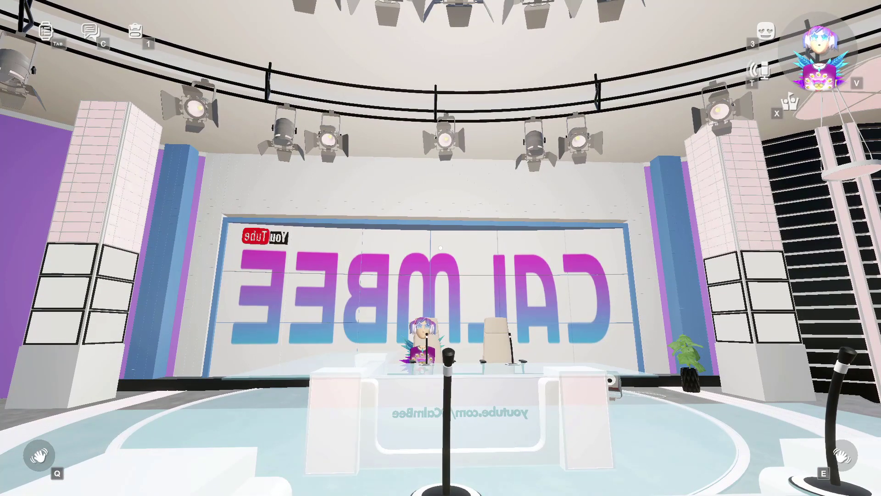
Raise the avatar's hand to wave in the TV-studio room
key("q")
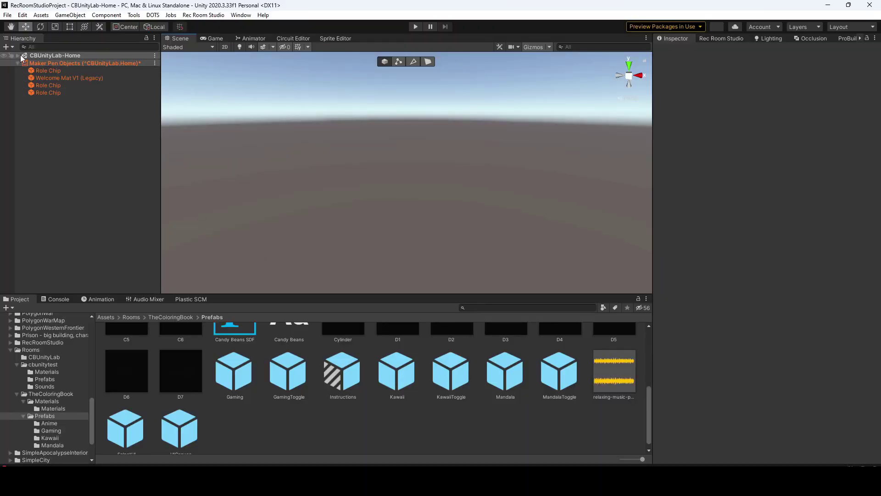
Add a new UI Canvas to the CBUnityLab-Home scene hierarchy
left_click(18, 55)
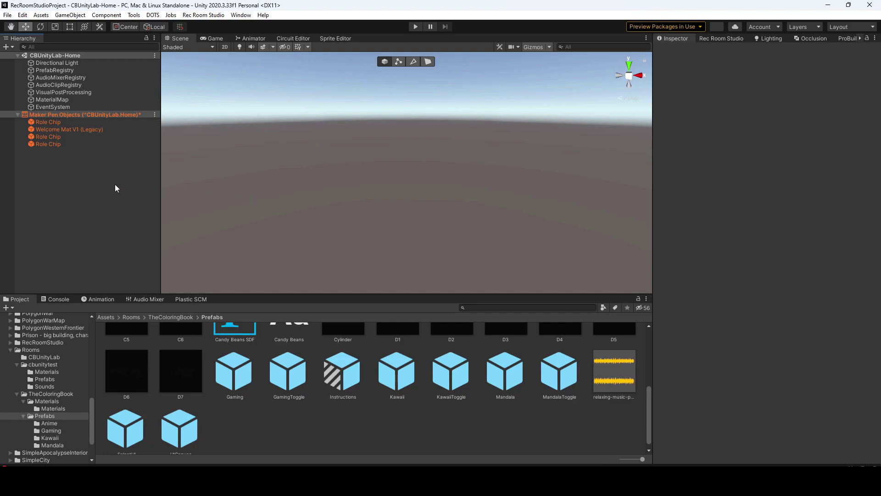
right_click(80, 181)
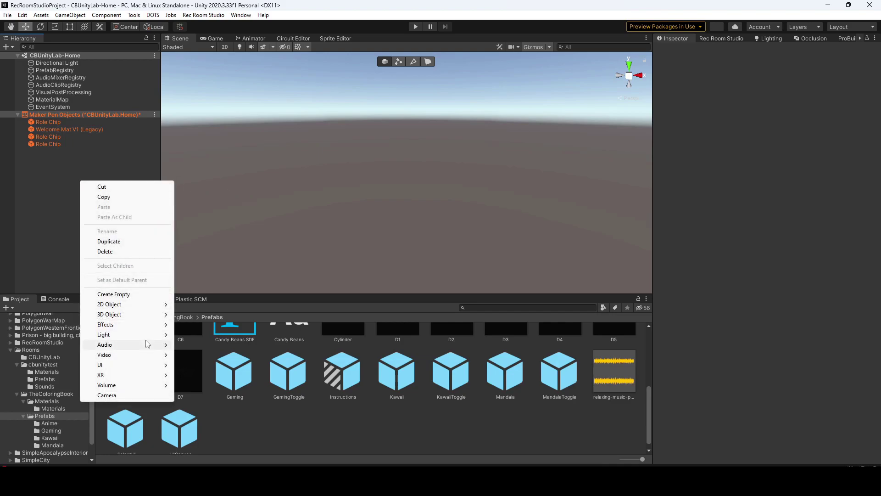
mouse_move(134, 366)
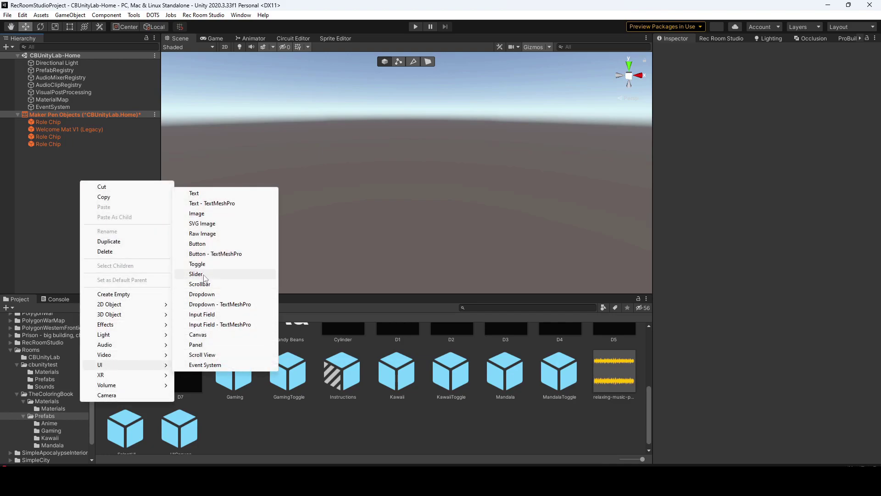
left_click(215, 335)
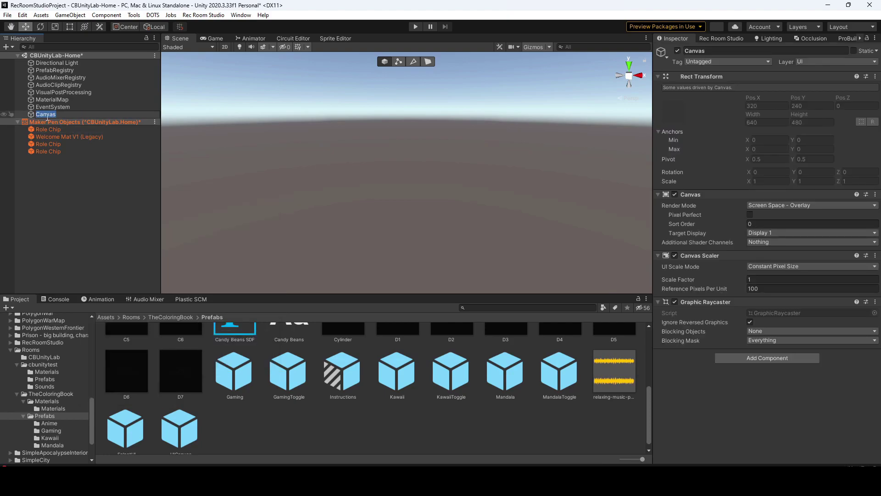
left_click(35, 118)
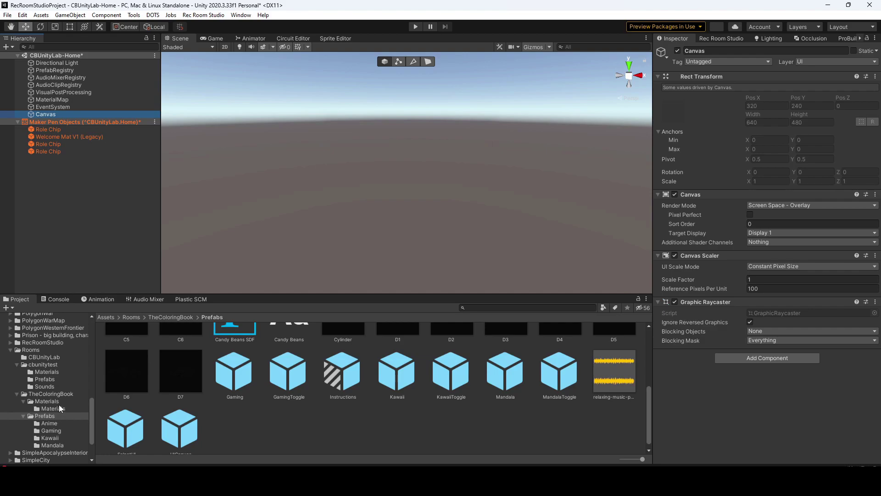
Delete the old Canvas and WorldSpaceCanvas prefabs, then save the scene Canvas as a prefab in CBUnityLab
left_click(51, 359)
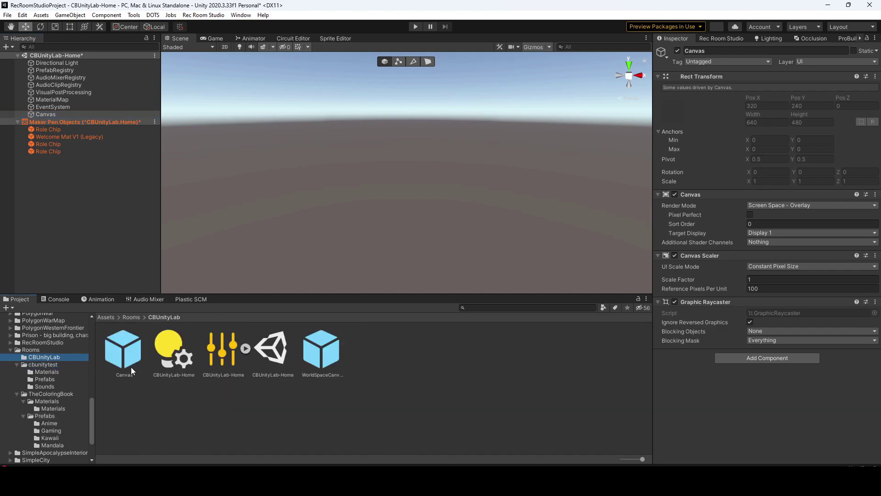
left_click(131, 368)
left_click(305, 351)
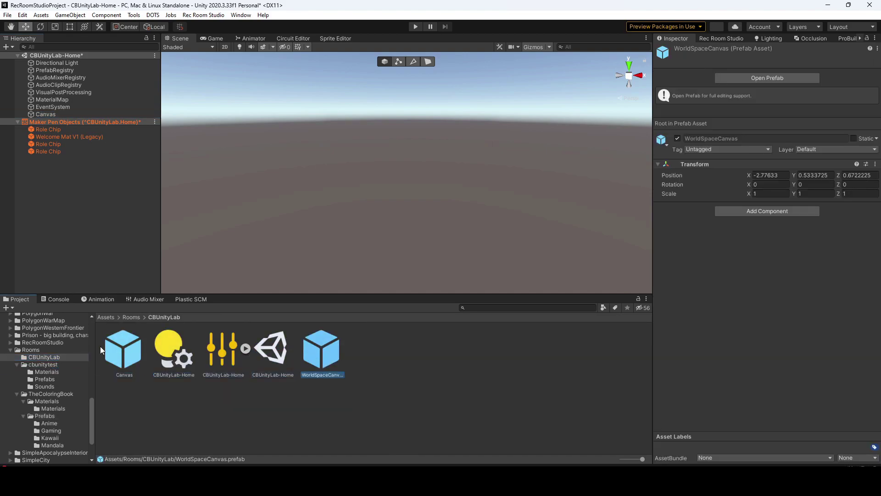
left_click(122, 349, "ctrl")
key("Delete")
left_click(468, 259)
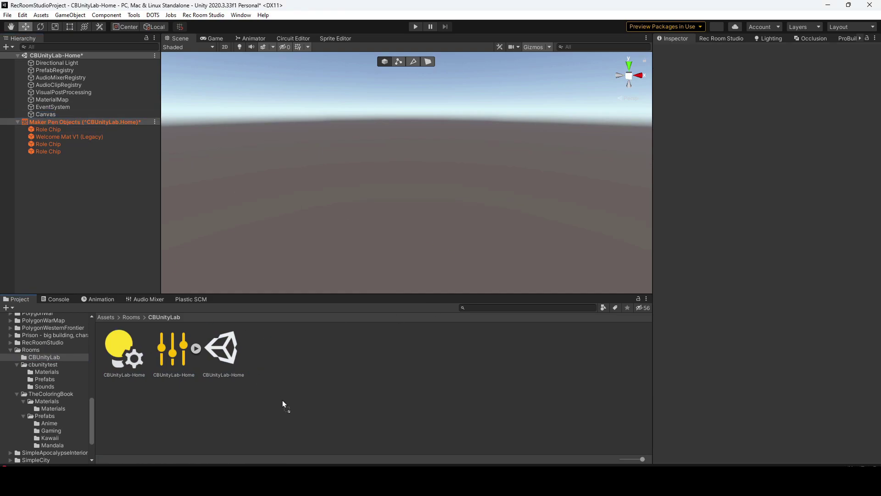
left_click_drag(282, 404, 145, 413)
Open the Canvas prefab and switch its Canvas Render Mode to World Space
left_click(734, 76)
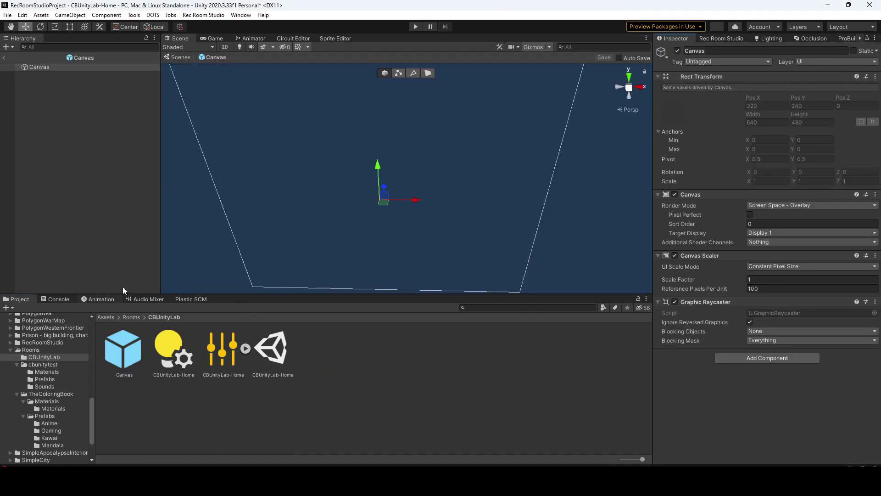
left_click_drag(345, 201, 358, 169, "alt")
left_click_drag(399, 232, 401, 198, "alt")
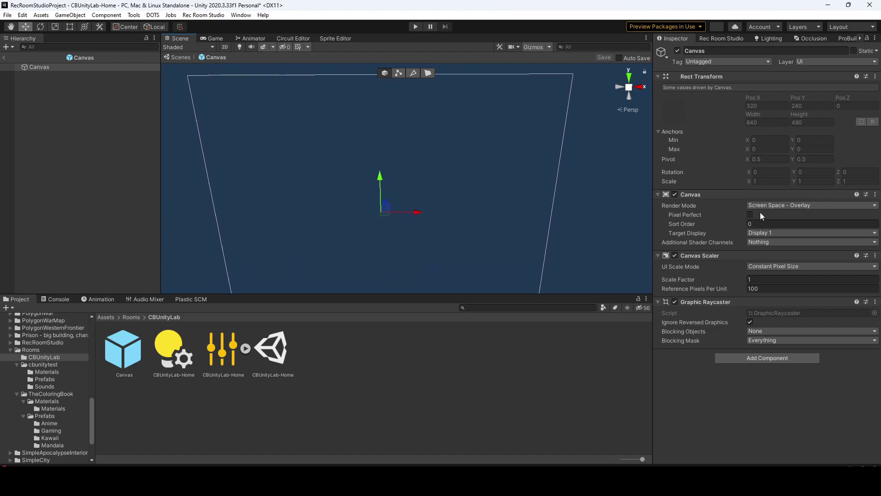
left_click(772, 207)
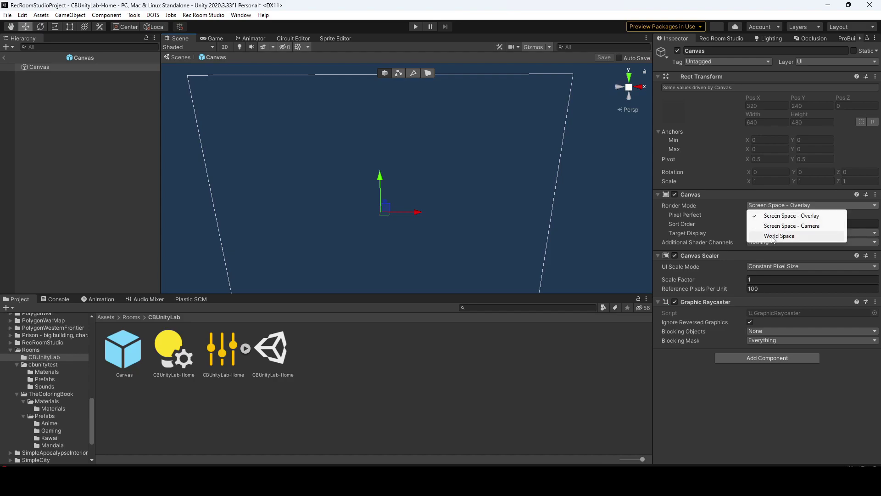
left_click(779, 235)
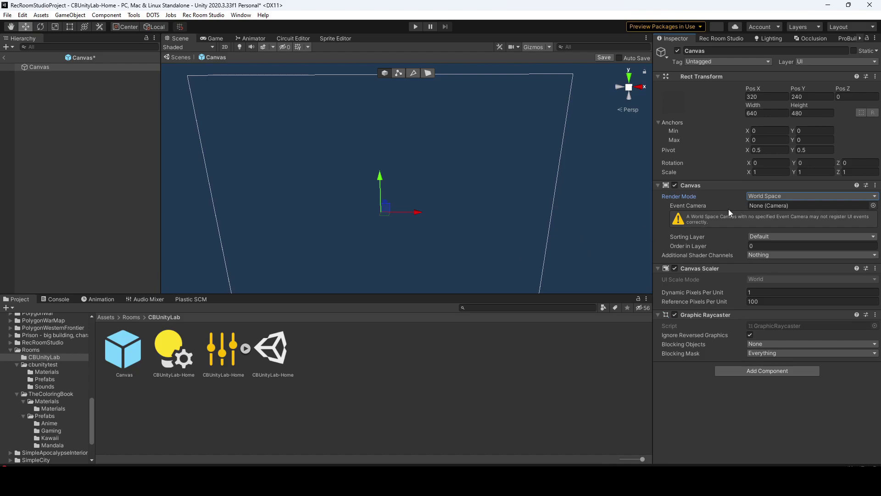
left_click(742, 370)
type("re")
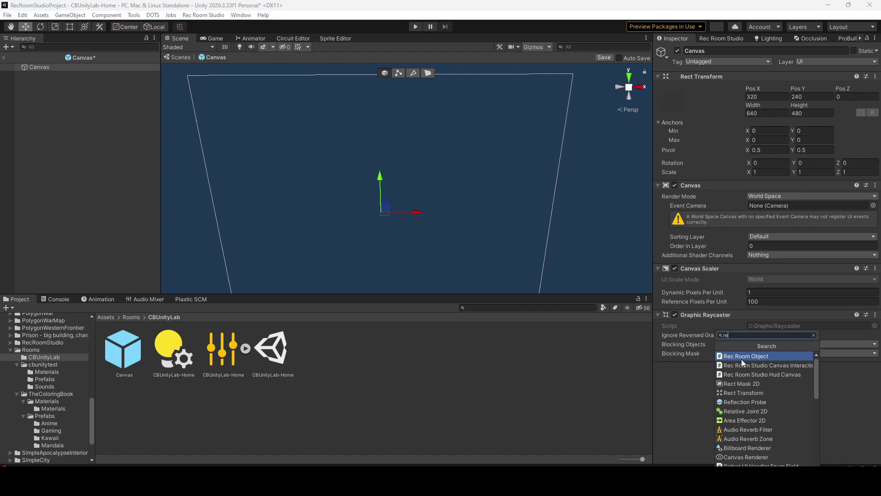
Add Rec Room Object, Box Collider, then Rec Room Studio Canvas Interaction components to the Canvas
left_click(742, 359)
scroll(739, 362, "down", 3)
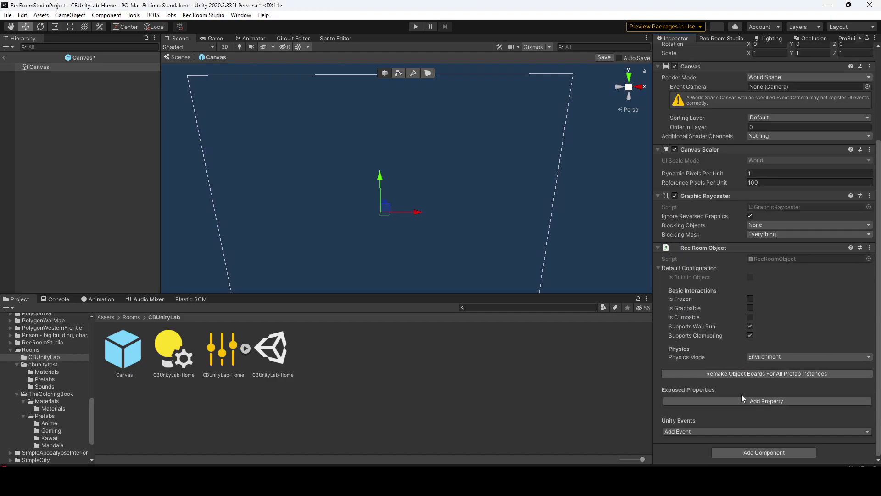
left_click(734, 450)
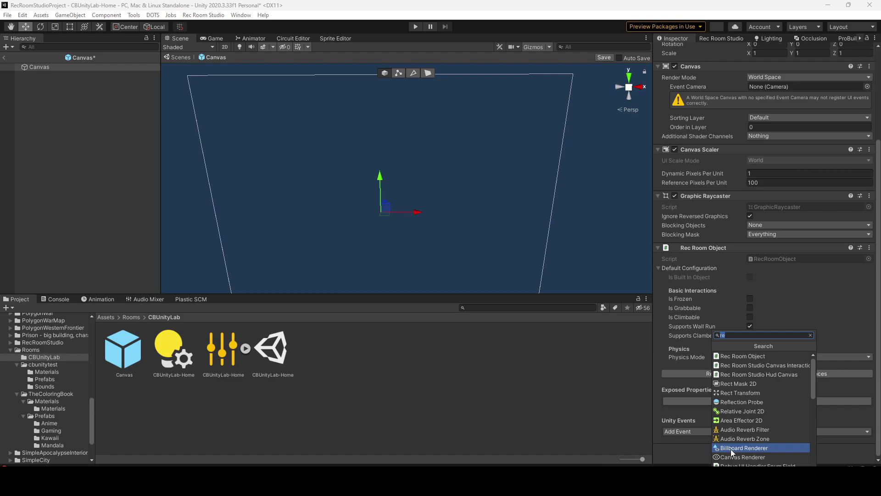
type("box")
left_click(771, 359)
scroll(751, 382, "down", 1)
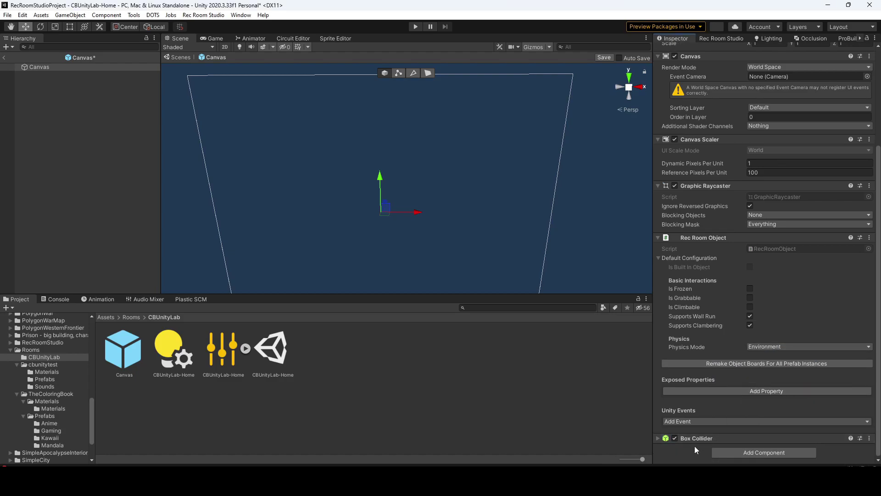
left_click(742, 452)
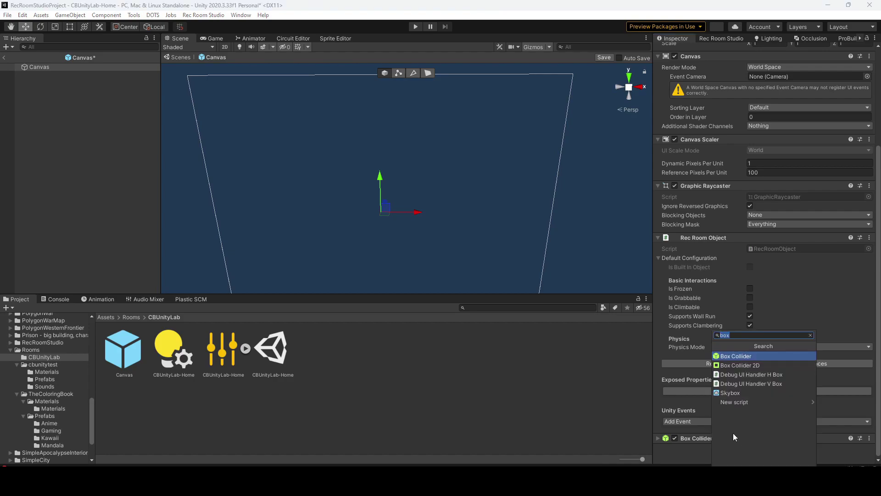
type("re")
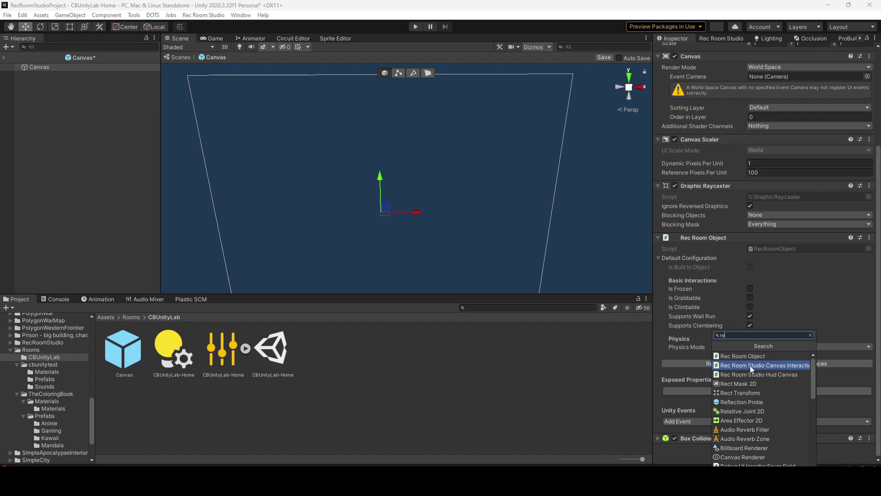
left_click(750, 365)
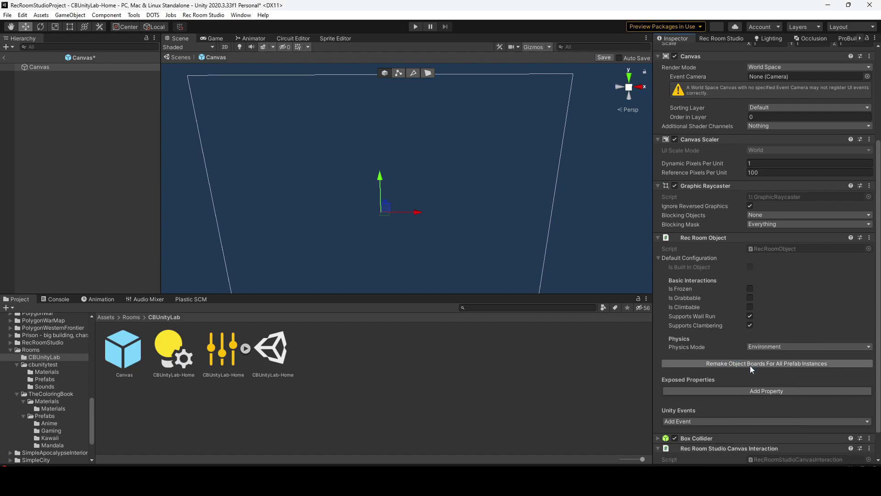
Create a Button under Canvas and change its Text (TMP) label from 'Button' to 'Rotate'
right_click(48, 82)
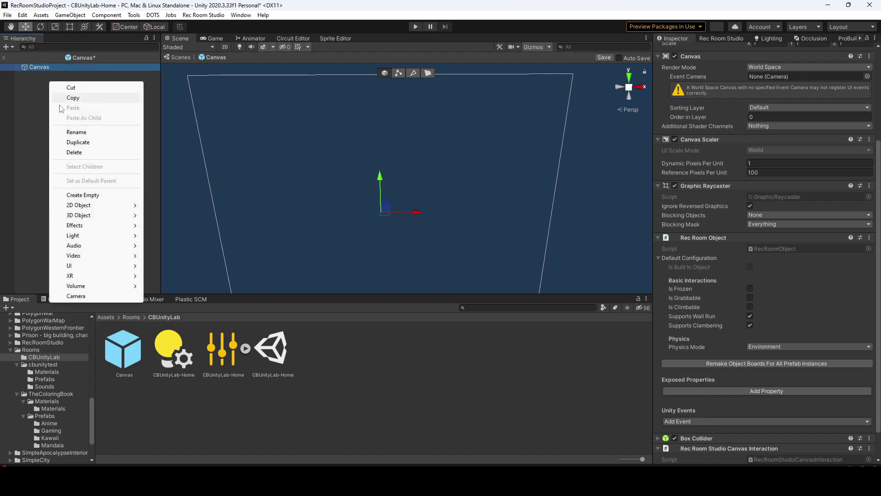
mouse_move(104, 266)
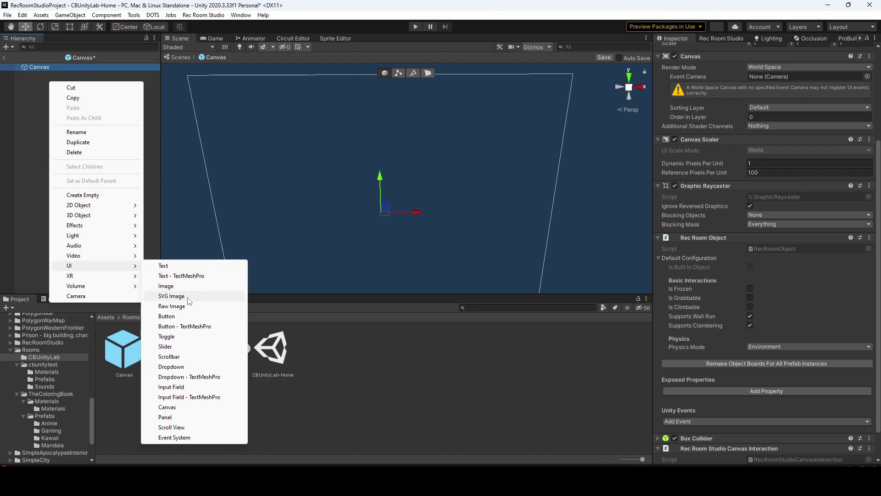
left_click(188, 326)
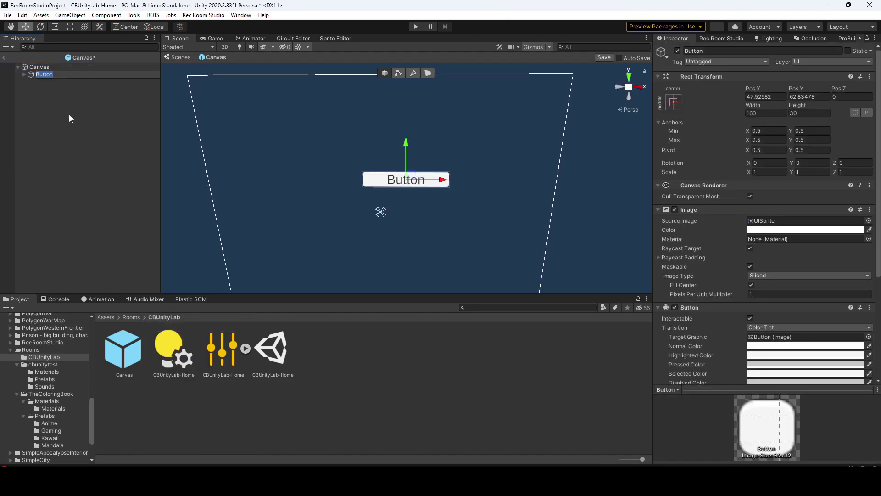
left_click(23, 75)
left_click(46, 82)
left_click(671, 244)
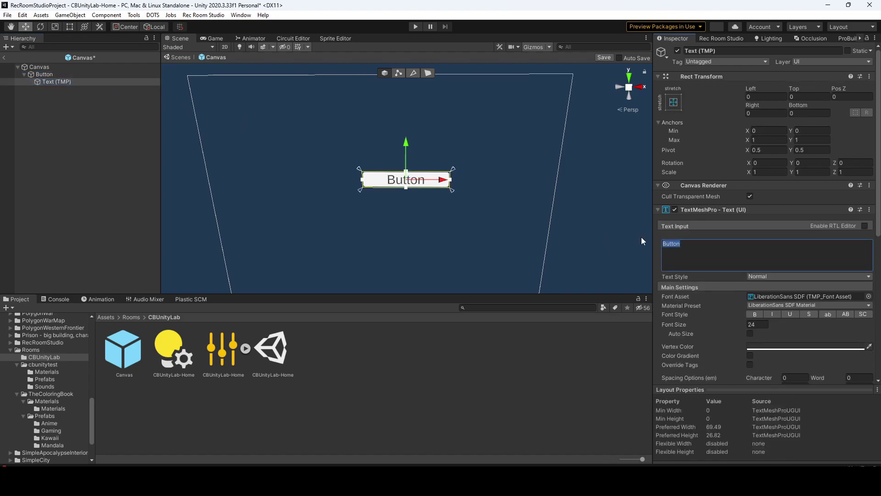
type("Rotate")
Set the Button's Image colour to fully bright, saturated green, leaving its sprite unchanged
left_click(32, 74)
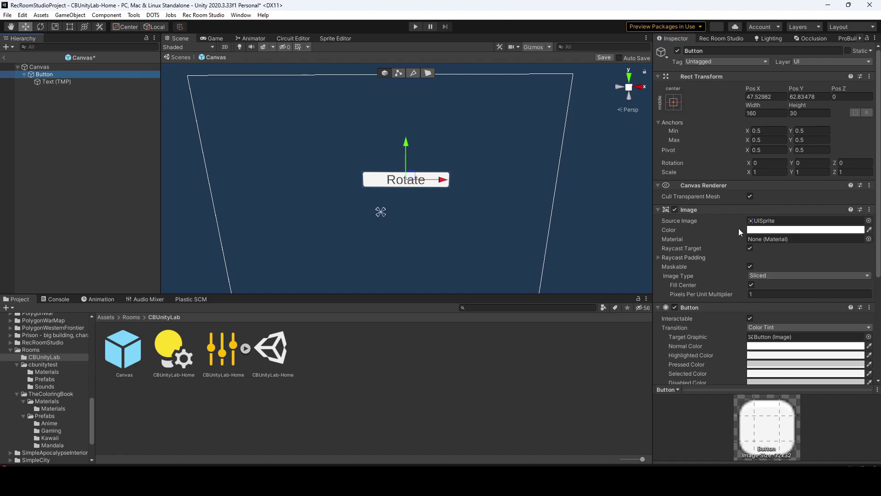
left_click(869, 220)
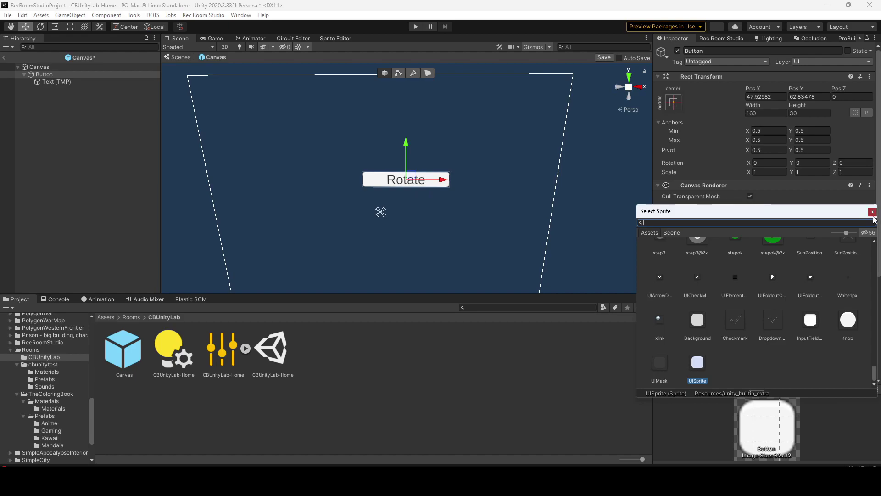
left_click(873, 212)
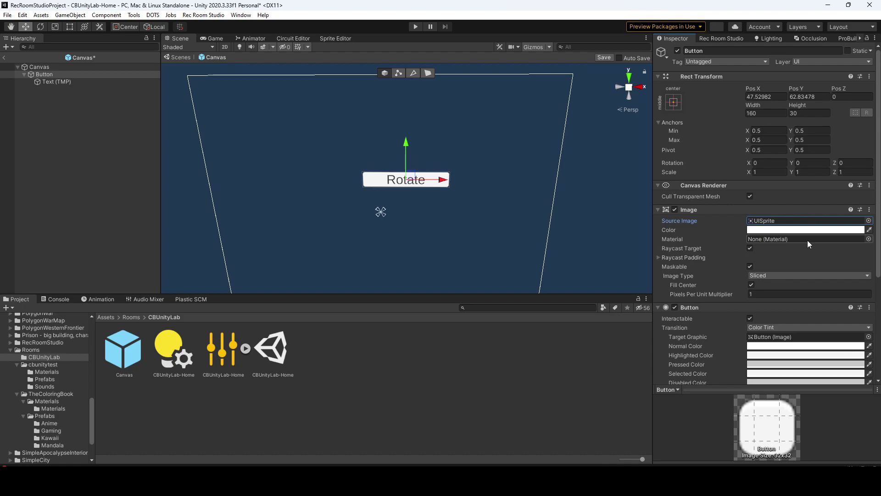
left_click(765, 229)
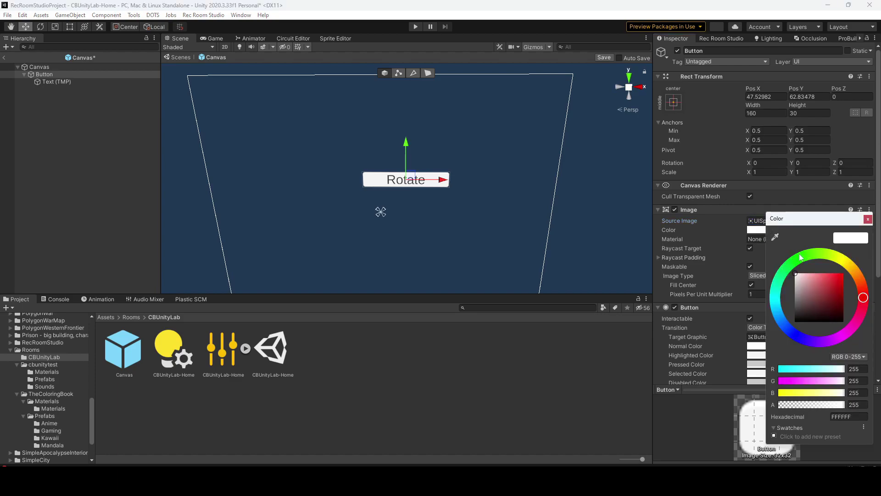
left_click(800, 257)
left_click_drag(810, 291, 851, 278)
left_click(868, 220)
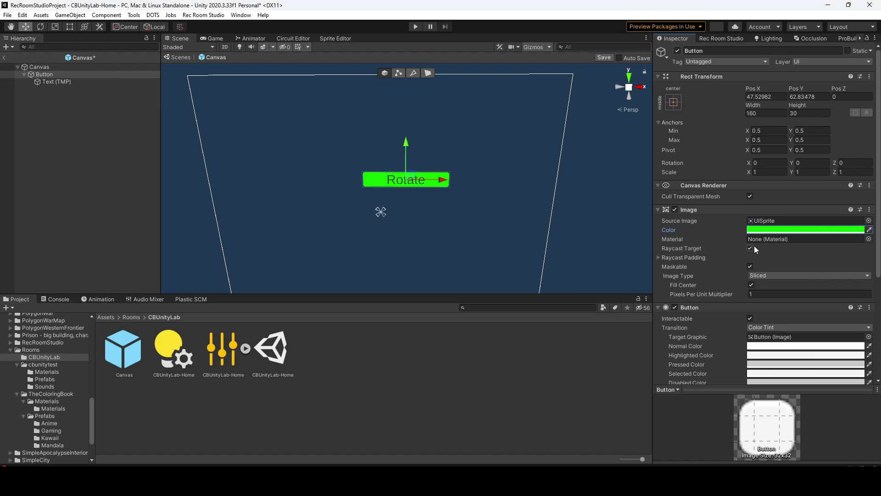
scroll(753, 240, "down", 3)
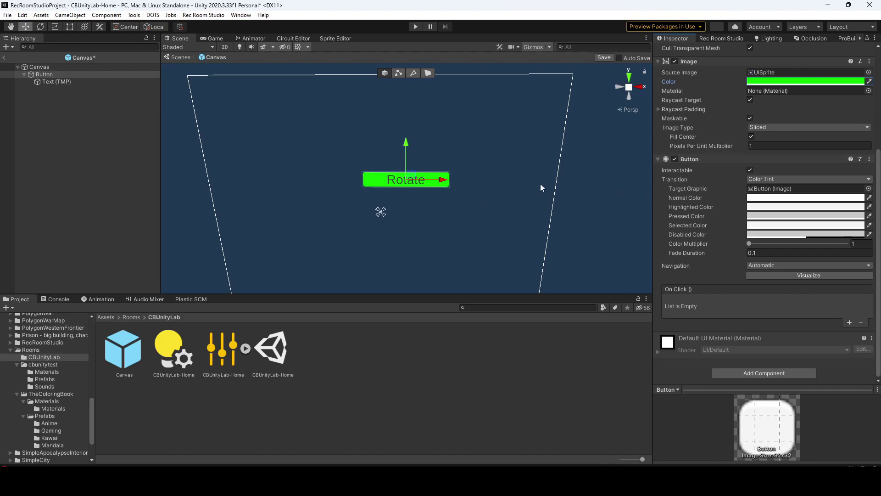
Keep Color Tint transition and add an On Click action calling RecRoomObject.SendCircuitsEvent on the Canvas
left_click(759, 178)
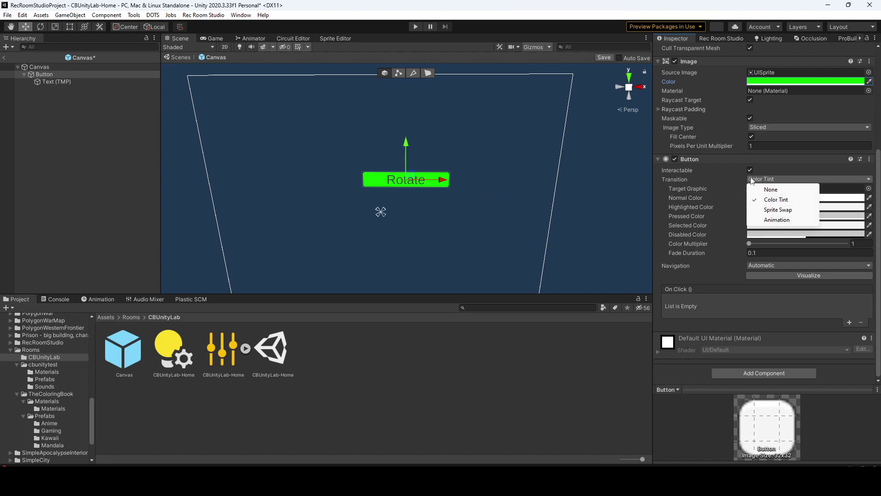
left_click(723, 176)
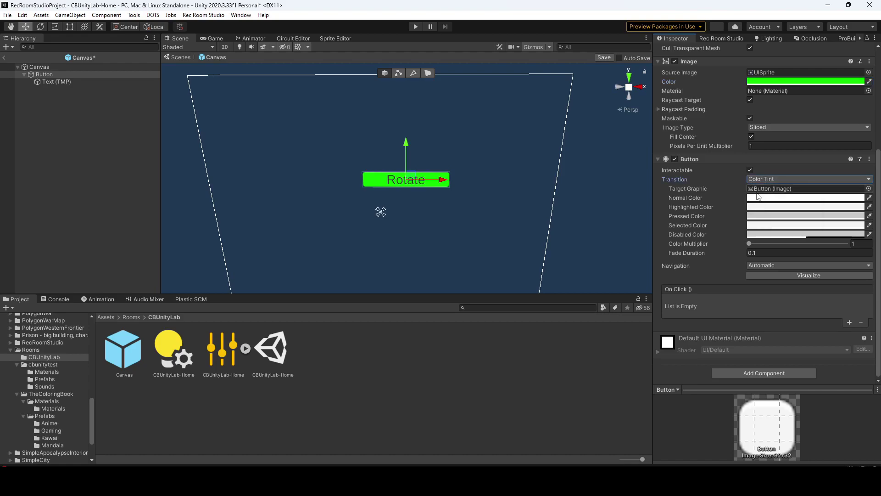
left_click(695, 281)
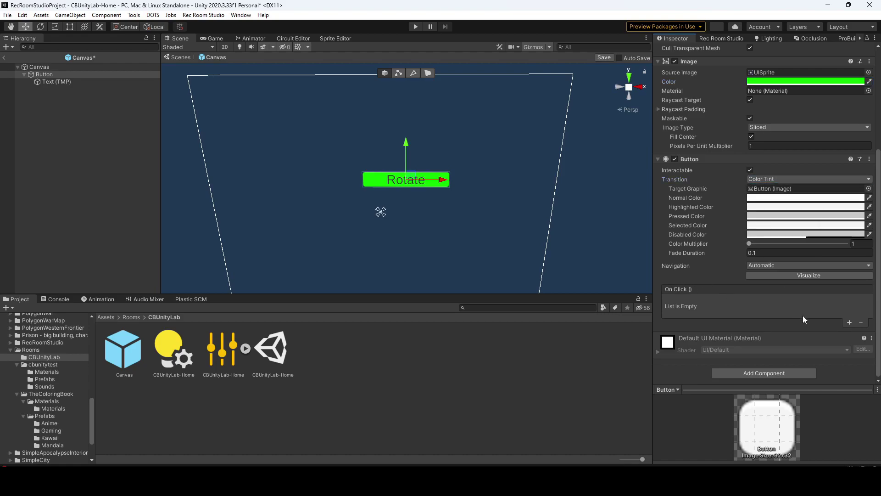
left_click(850, 320)
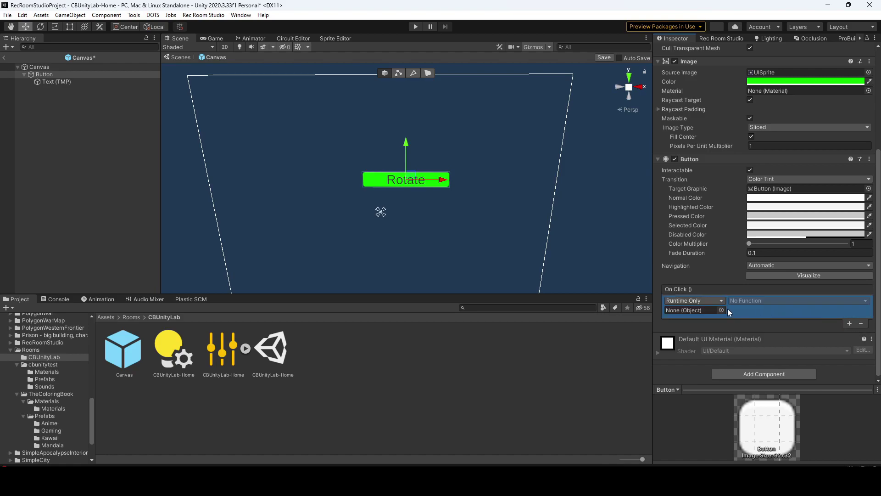
left_click_drag(47, 66, 707, 310)
left_click(758, 300)
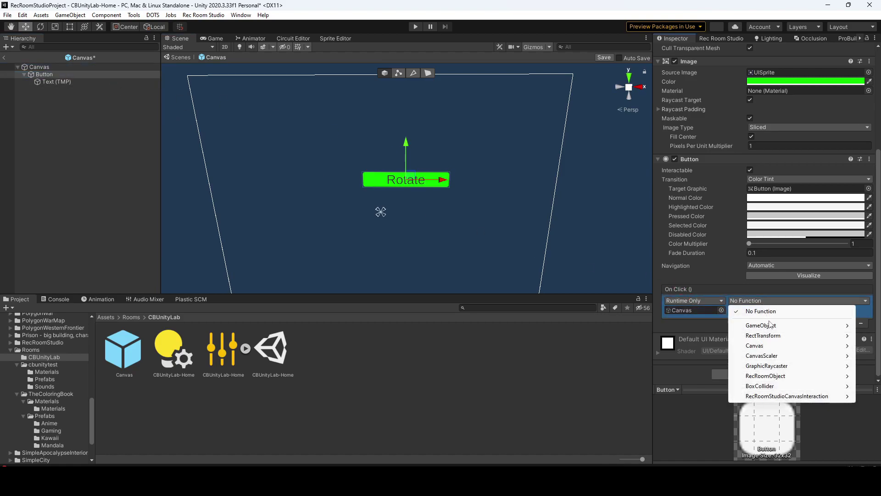
mouse_move(779, 341)
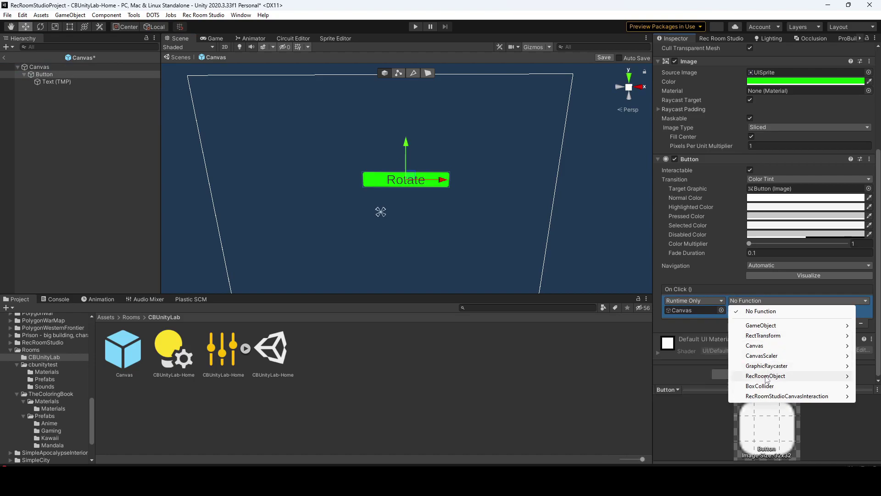
mouse_move(768, 379)
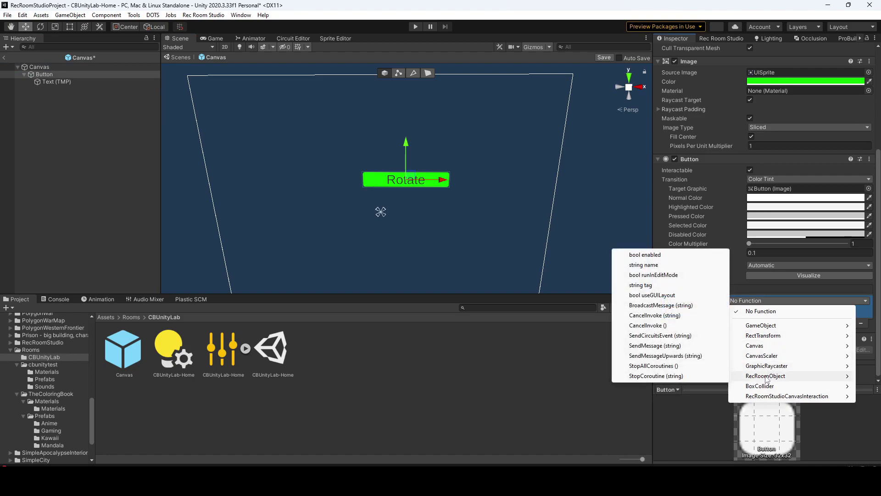
left_click(680, 337)
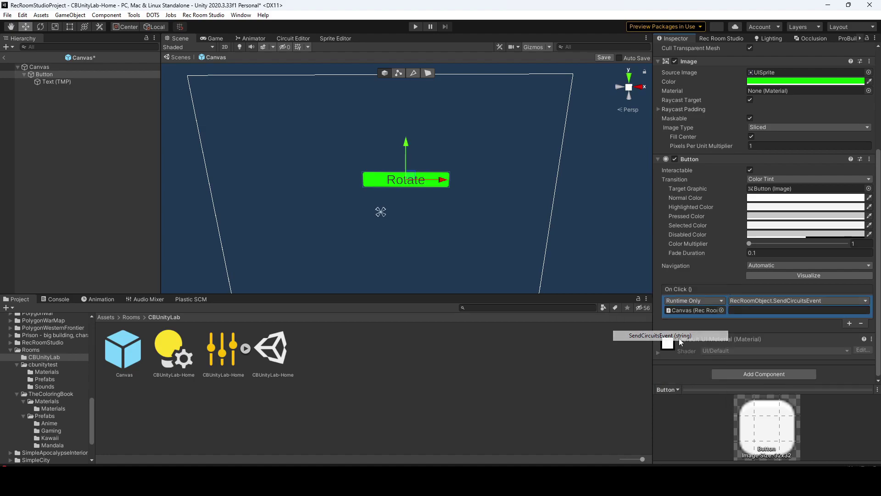
left_click(742, 310)
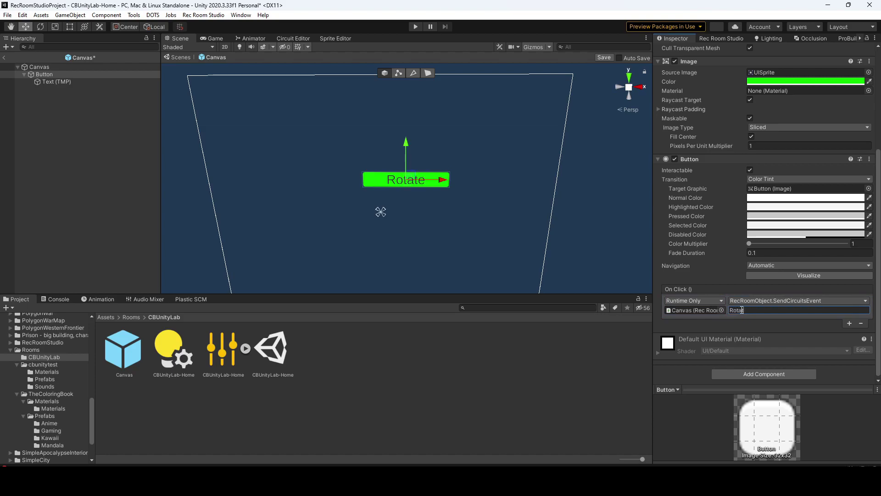
Name the event 'RotateButton' and give the Button an interactable Rec Room Studio Canvas Interaction
type("RotateButton")
left_click(44, 82)
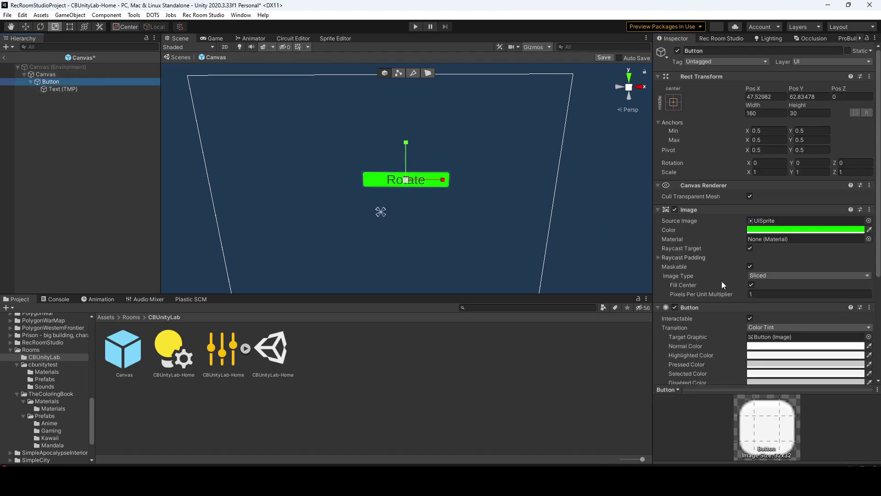
scroll(747, 301, "down", 5)
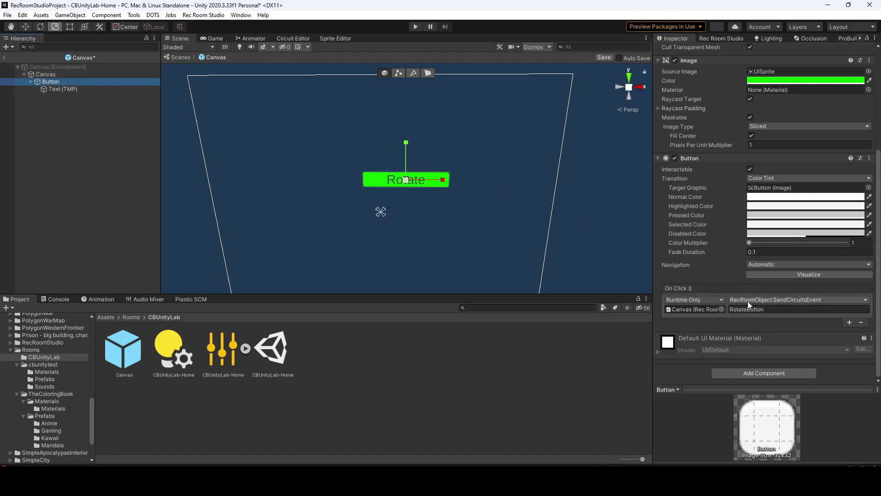
left_click(747, 370)
type("re")
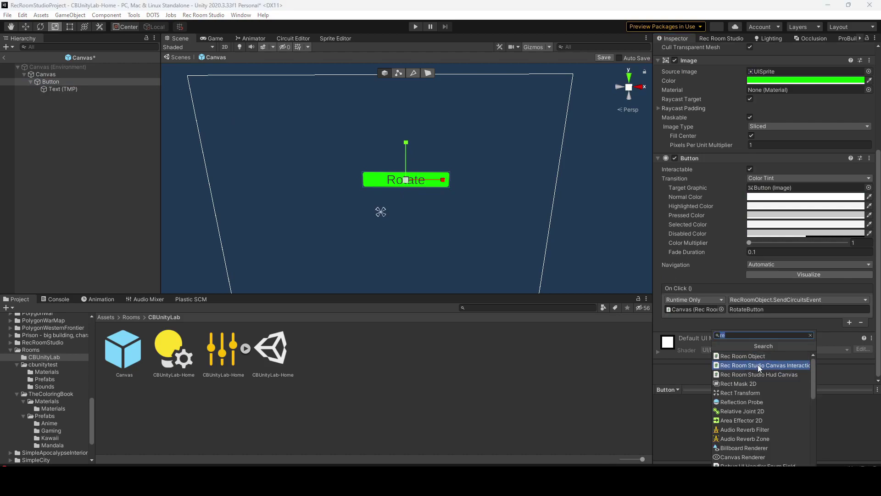
left_click(759, 365)
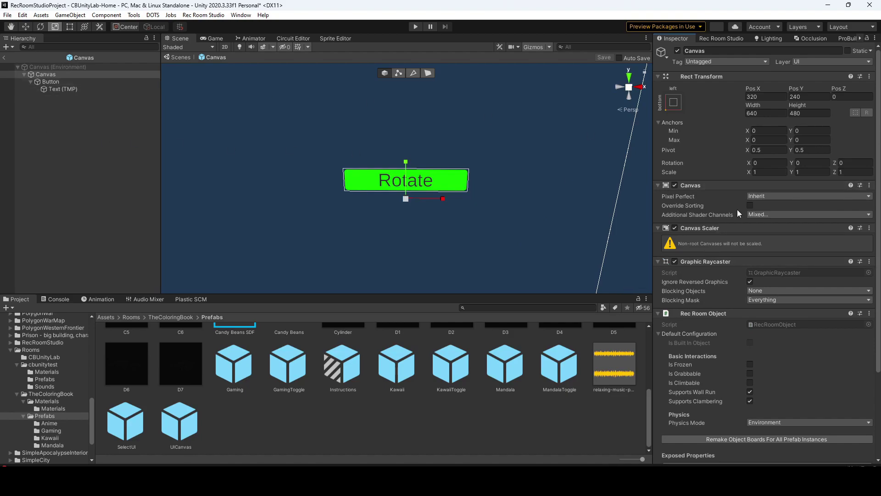
scroll(753, 378, "down", 4)
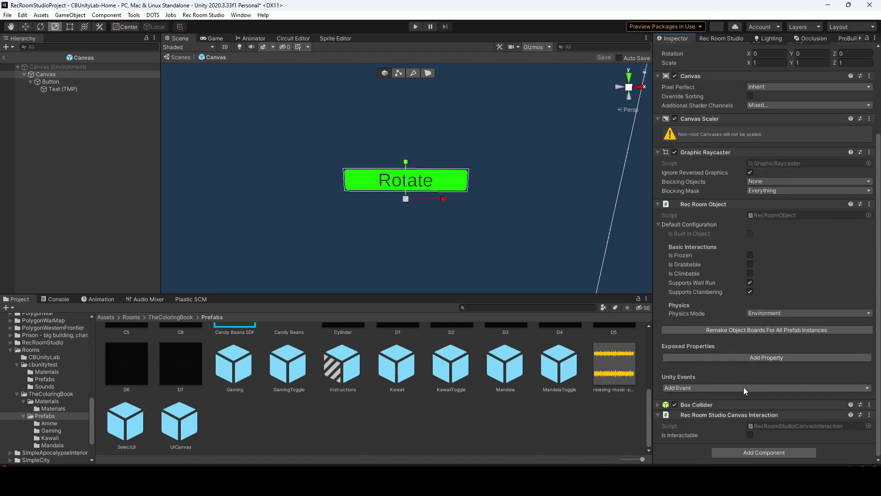
left_click(750, 435)
Review the Button up close, then exit Prefab Mode back to the CBUnityLab-Home scene
left_click(50, 81)
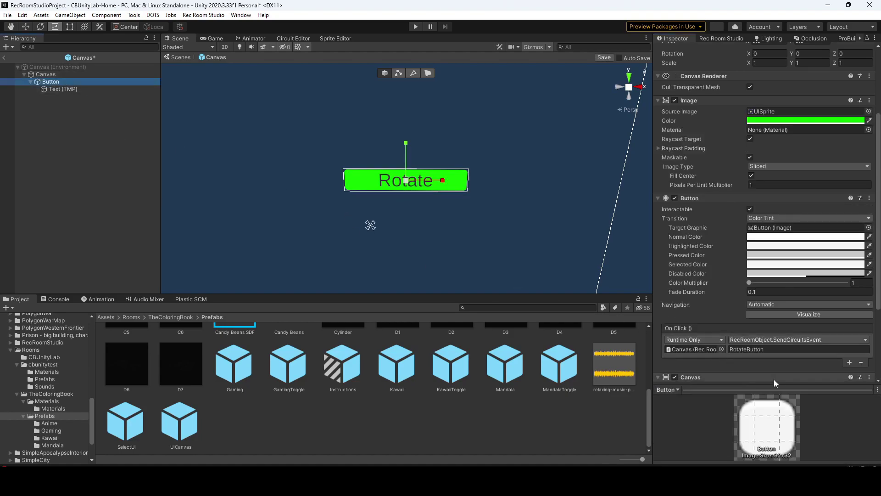
scroll(774, 372, "down", 6)
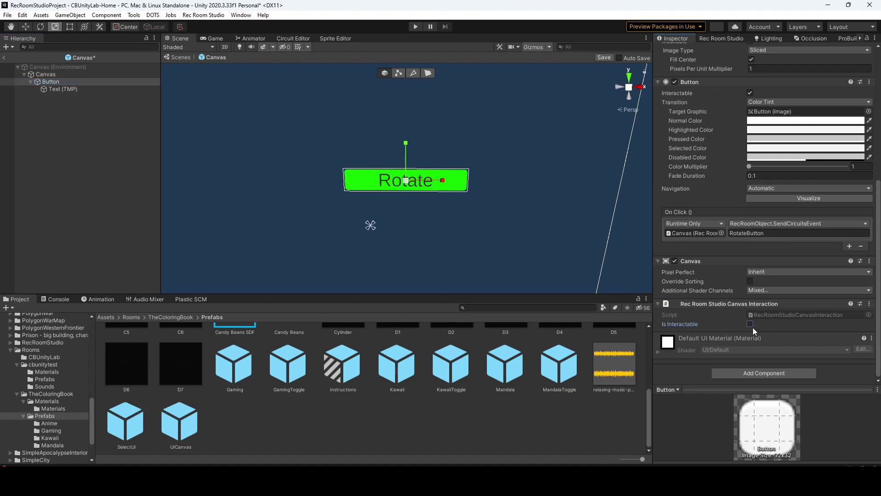
double_click(123, 82)
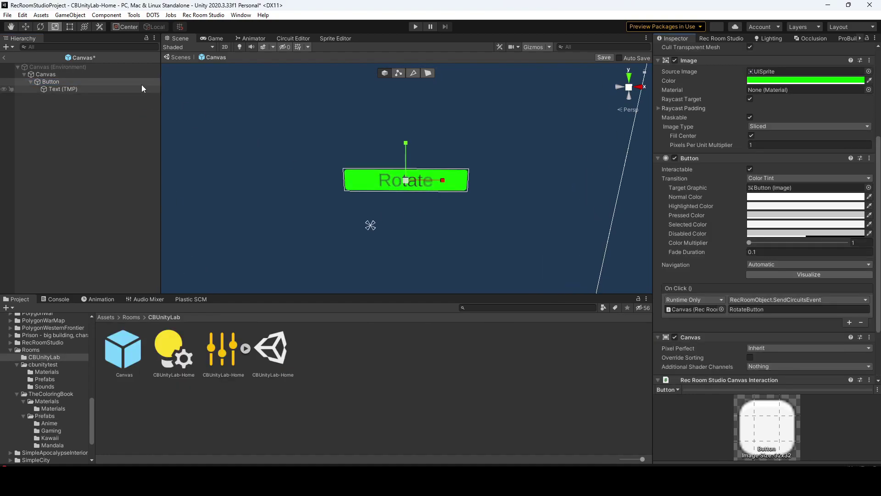
left_click(4, 57)
Save the Canvas prefab, remake its object board, and play the room in Rec Room
left_click(427, 260)
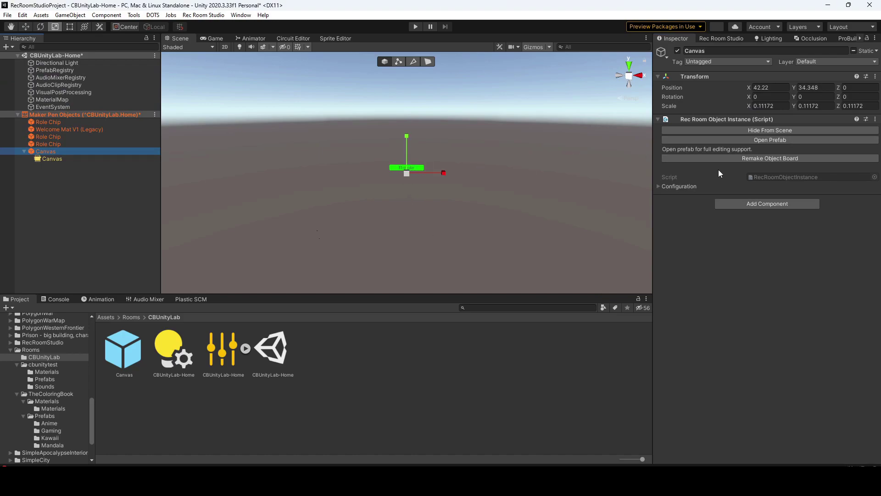
left_click(737, 159)
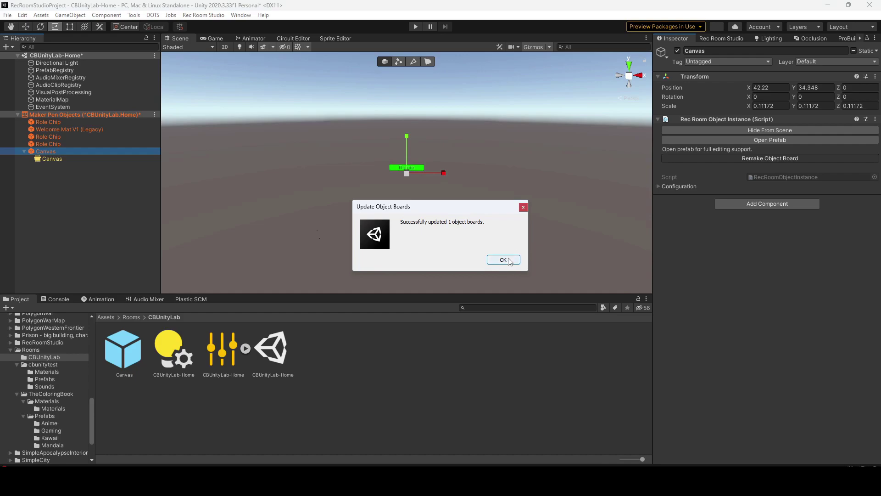
left_click(504, 260)
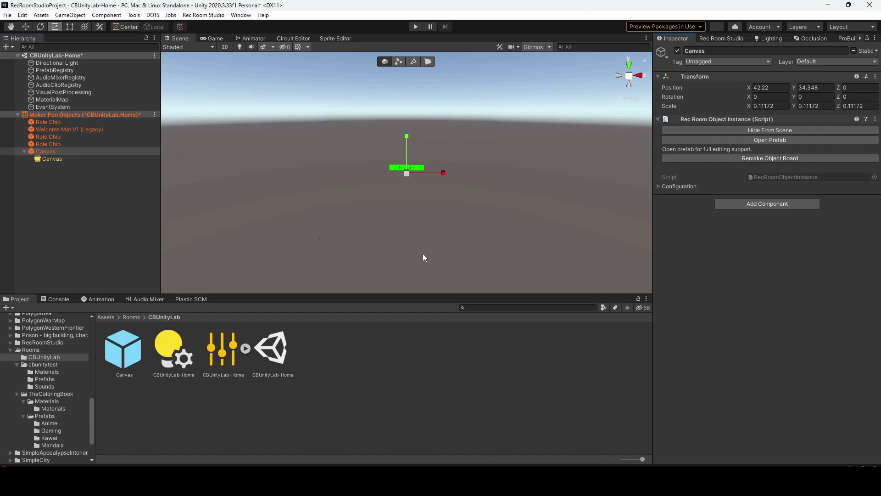
left_click(737, 41)
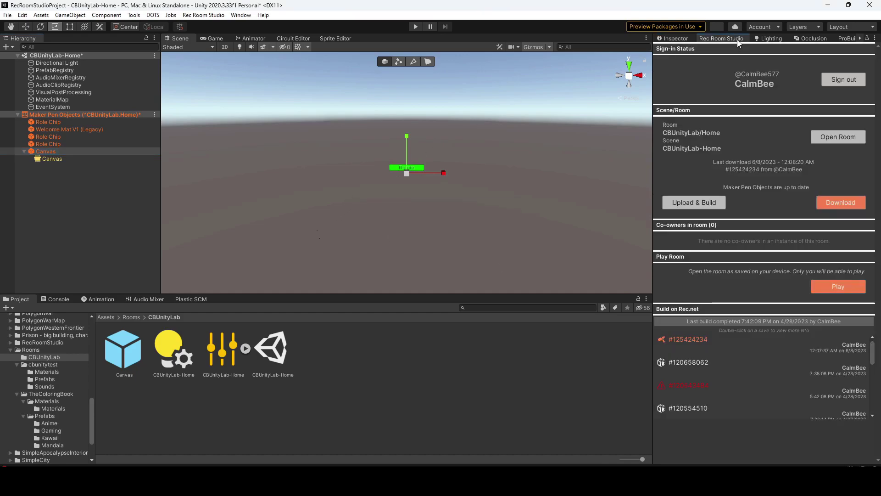
left_click(838, 287)
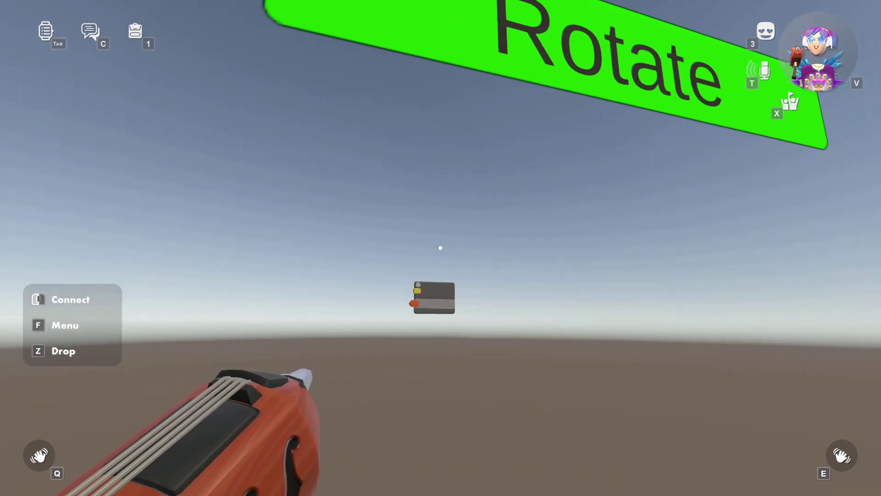
Use the Maker Pen's Transform tool to position the Canvas chip, then switch to Connect
key("f")
left_click(96, 229)
key("f")
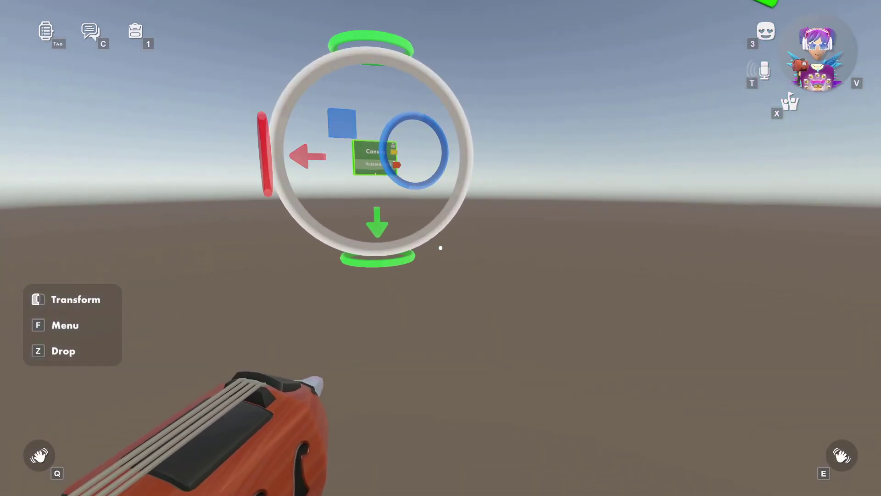
key("f")
left_click(287, 150)
key("f")
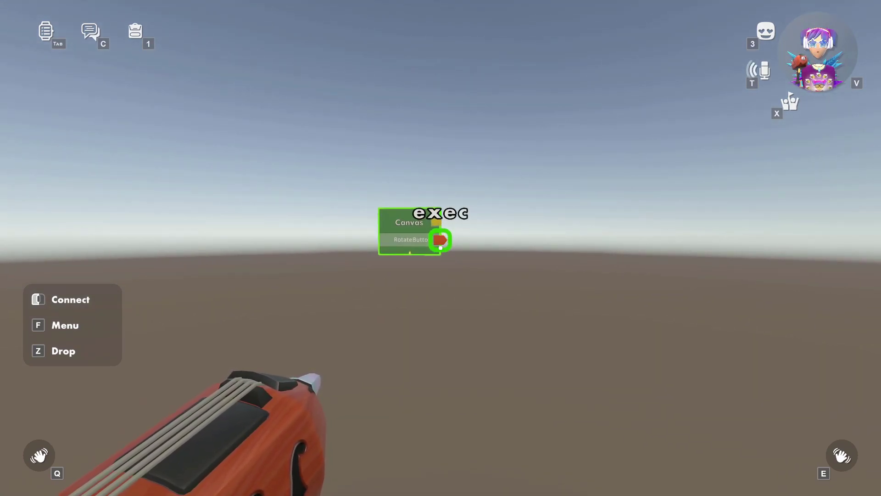
Search the palette for 'rot' and place a Rotator prop in the room
key("f")
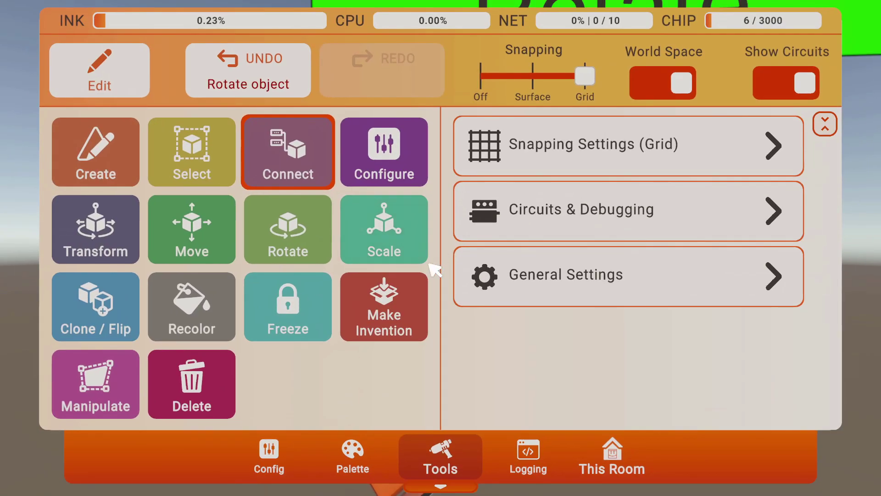
left_click(357, 466)
left_click(762, 58)
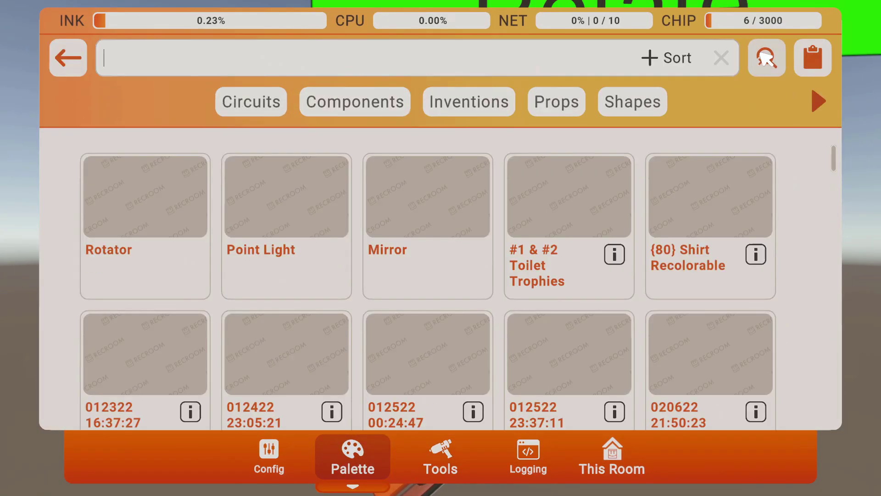
type("rot")
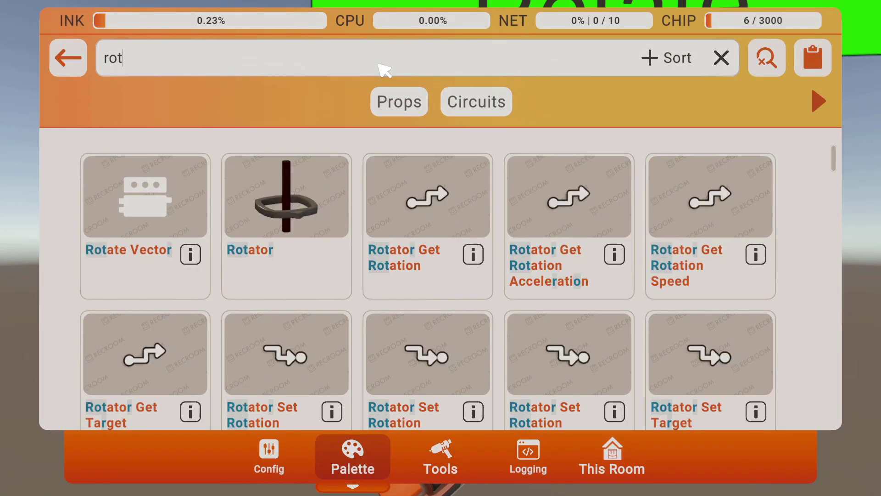
left_click(287, 229)
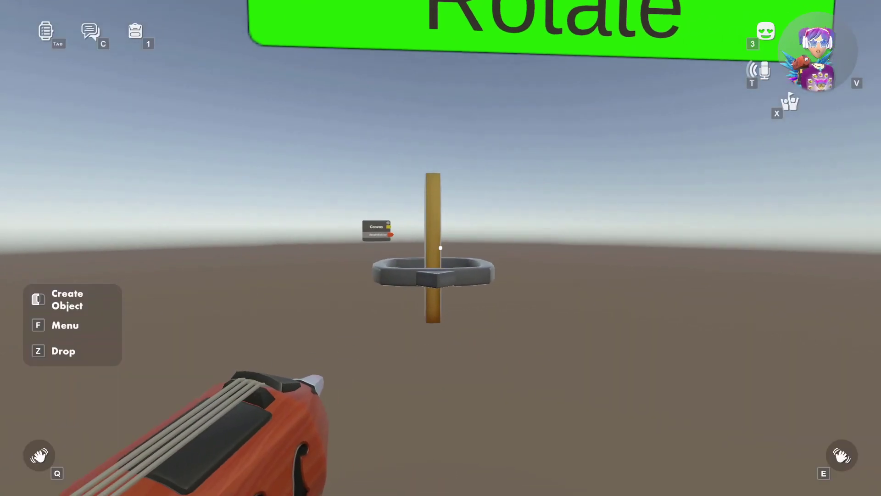
Switch the maker tools to the Connect tool for wiring chips
key("f")
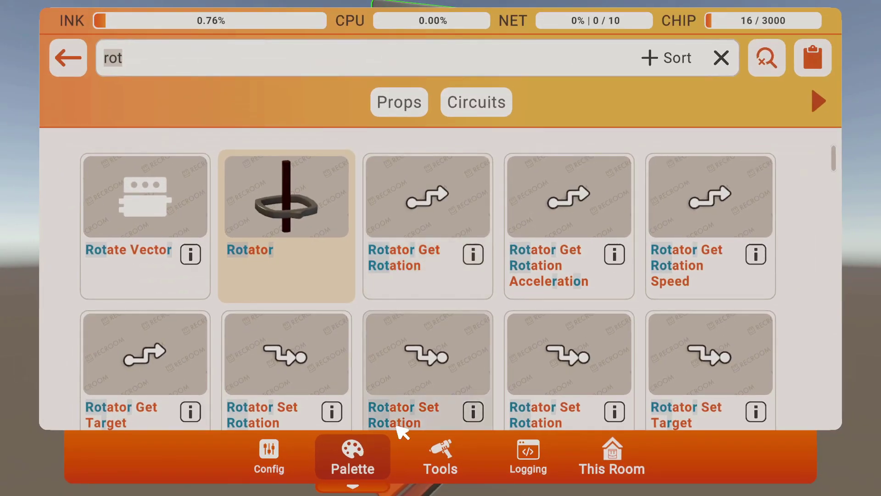
left_click(441, 456)
left_click(284, 148)
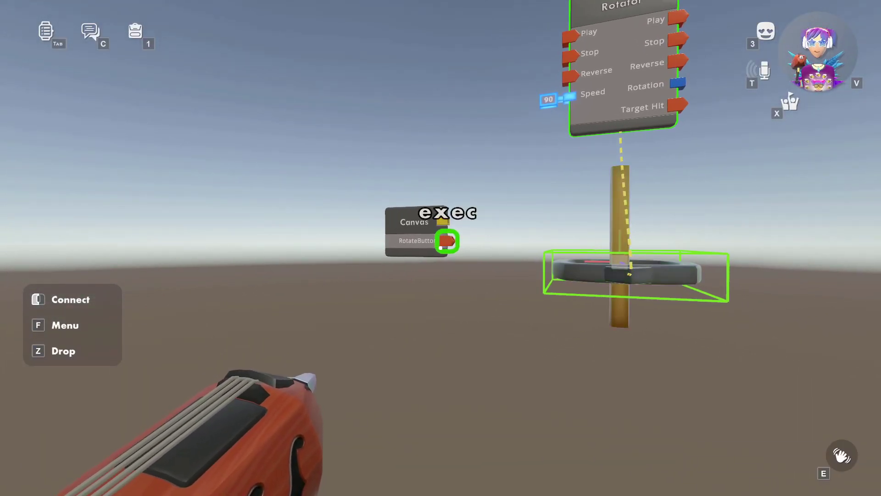
Wire the Canvas chip's RotateButton output to the Rotator's Play input
left_click(441, 247)
left_click(441, 247)
key("s")
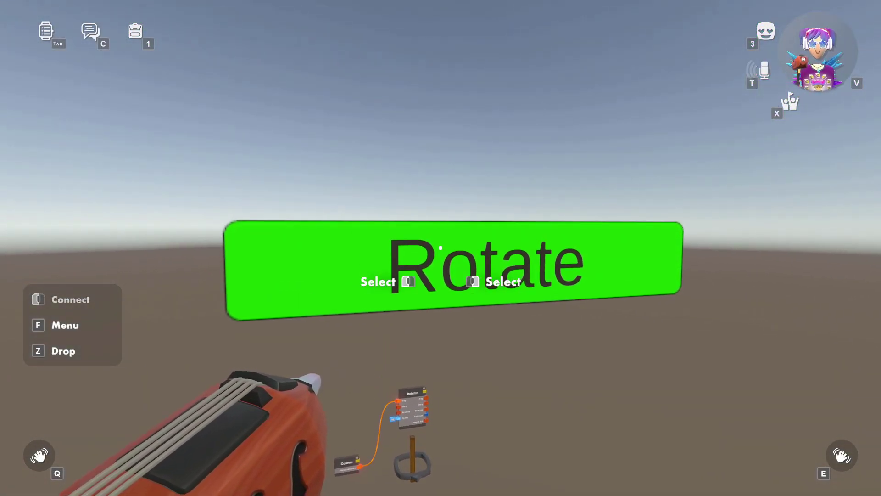
Walk to the green Rotate sign and press it to test the rotator
key("w")
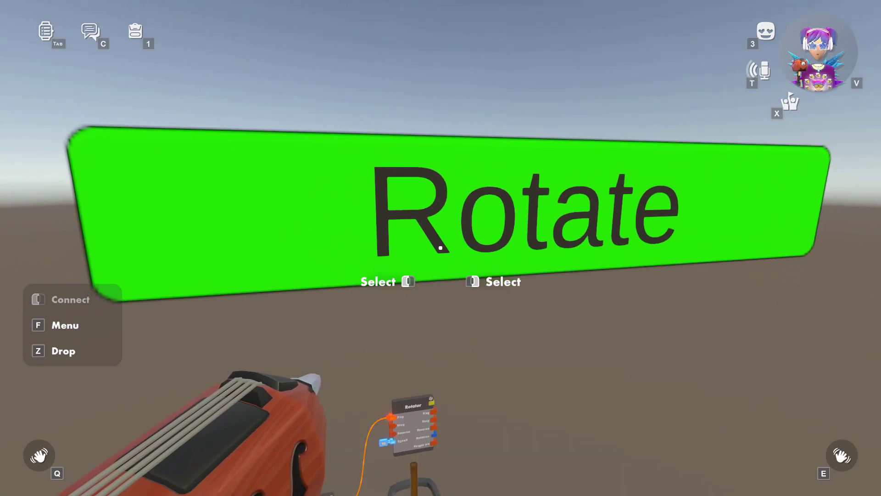
right_click(441, 248)
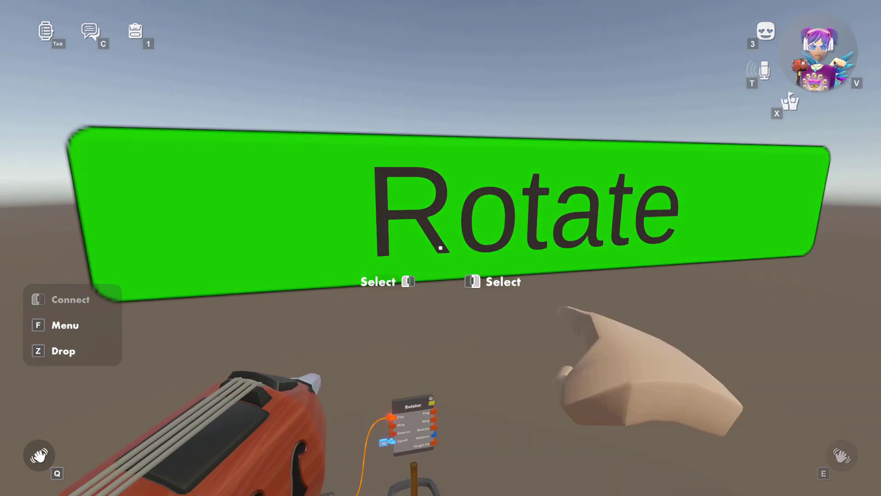
key("s")
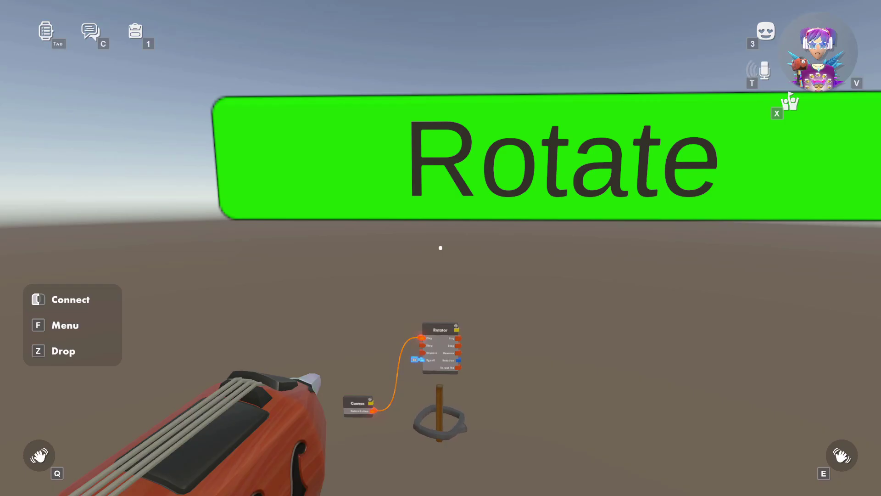
Back in Unity, open the Canvas prefab from the Rooms > CBUnityLab folder
key("alt+Tab")
left_click(49, 357)
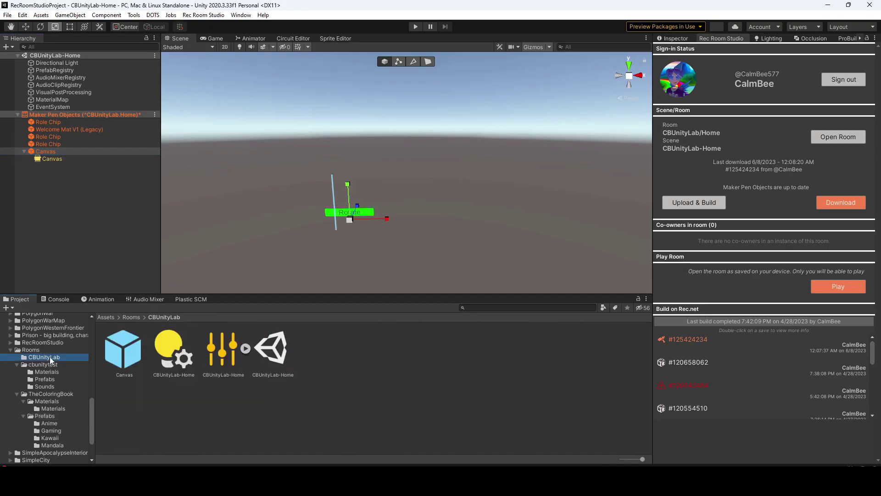
double_click(125, 368)
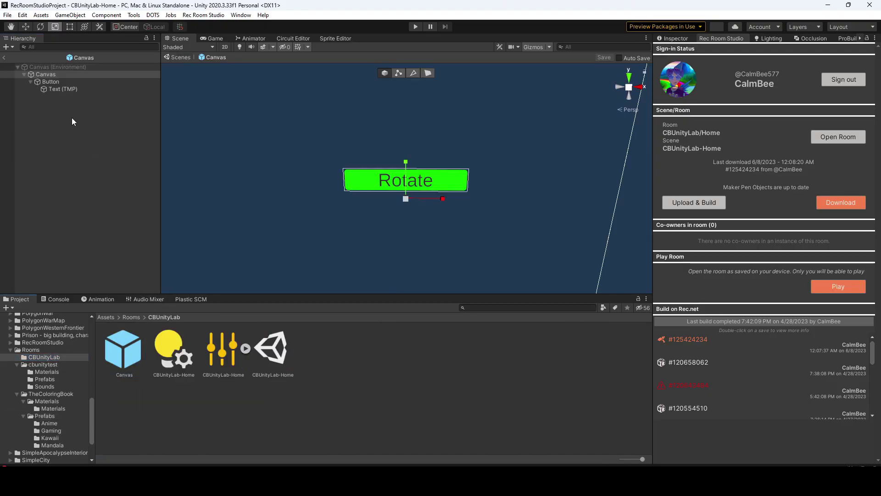
Delete the prefab's Button and its Text (TMP) child
left_click(57, 82)
left_click(60, 89, "ctrl")
key("Delete")
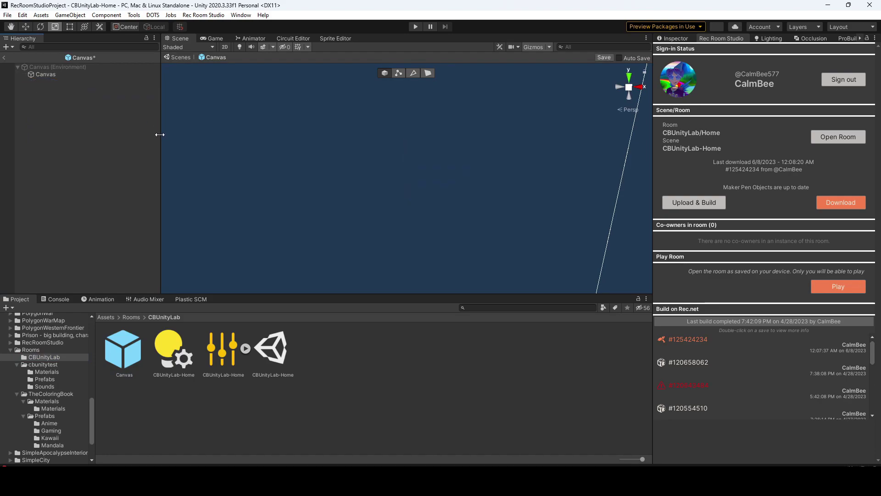
Add a UI Slider under the Canvas and expand it to show its children
right_click(34, 100)
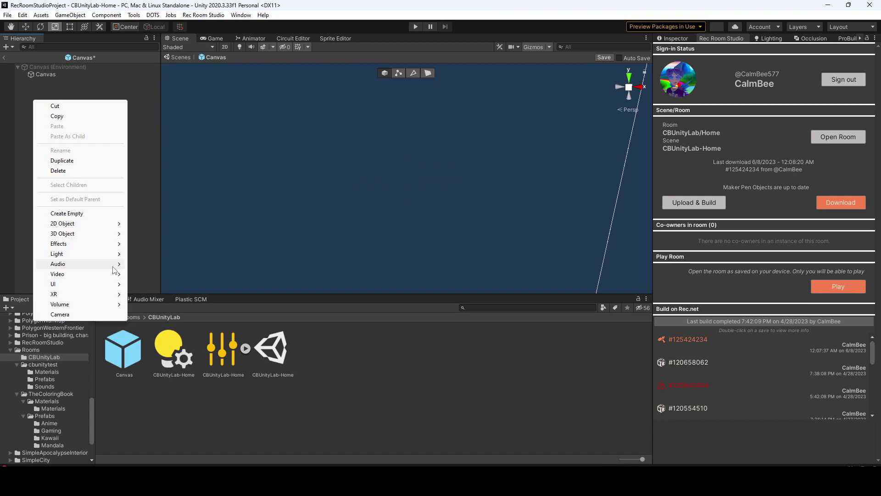
mouse_move(105, 284)
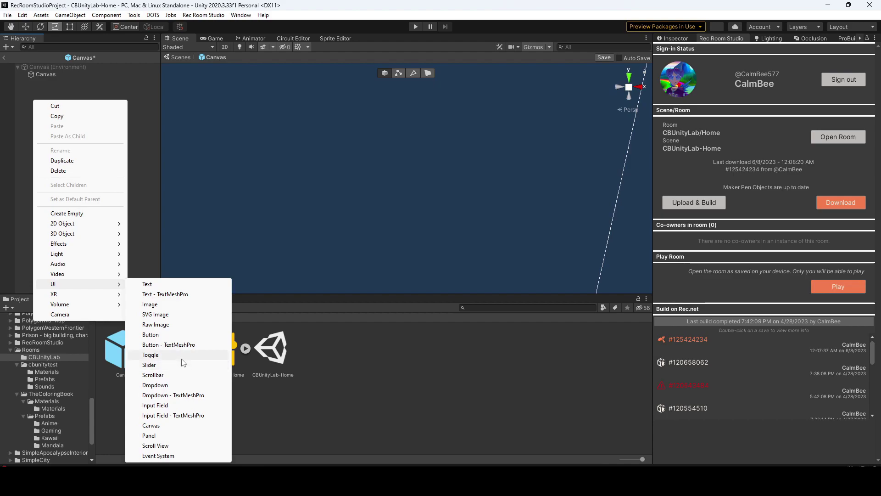
left_click(175, 364)
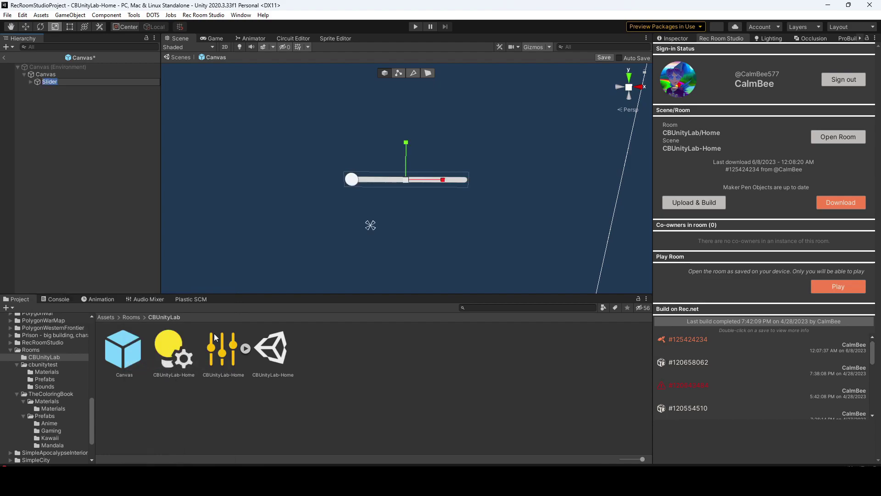
left_click(30, 82)
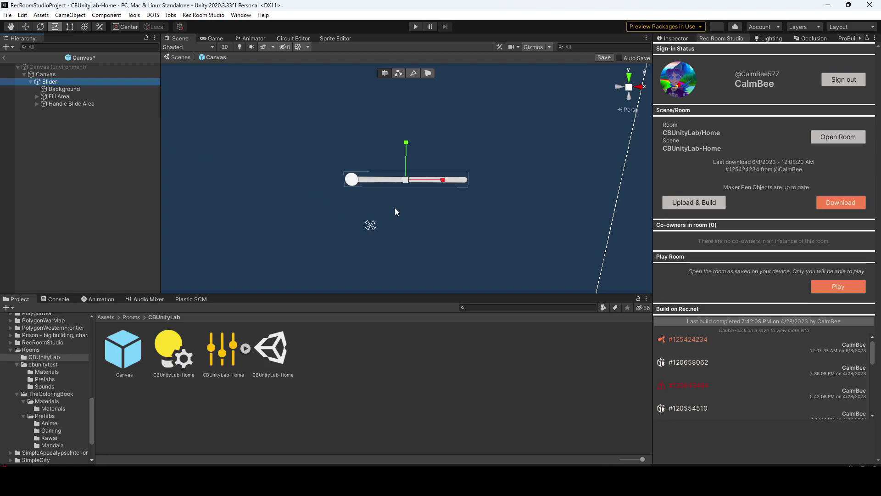
Show the Inspector and expand Fill Area and Handle Slide Area to reveal Fill and Handle
left_click(675, 39)
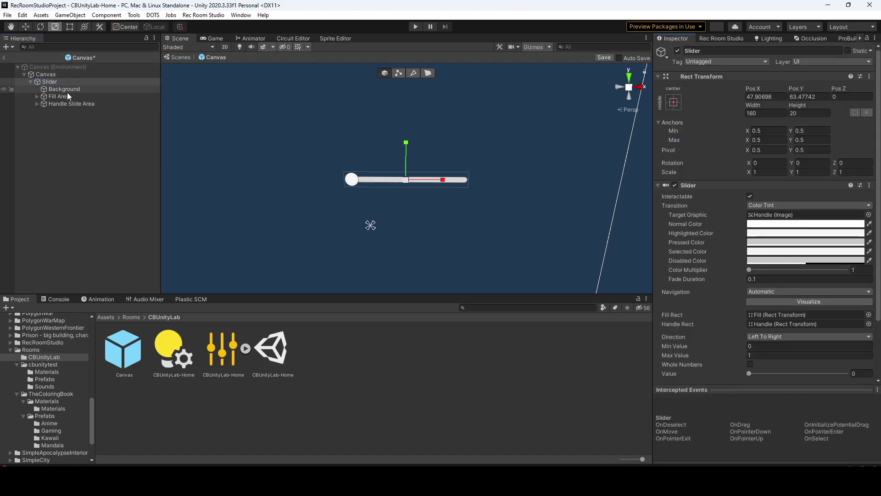
left_click(35, 96)
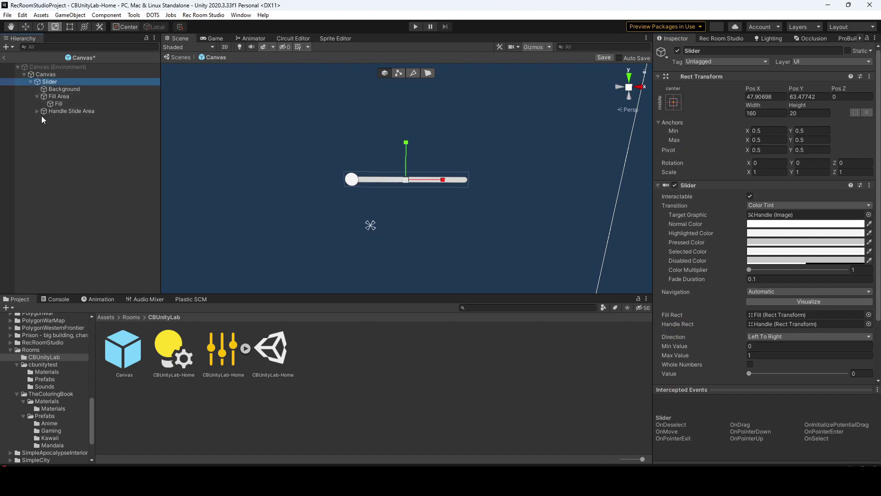
left_click(36, 112)
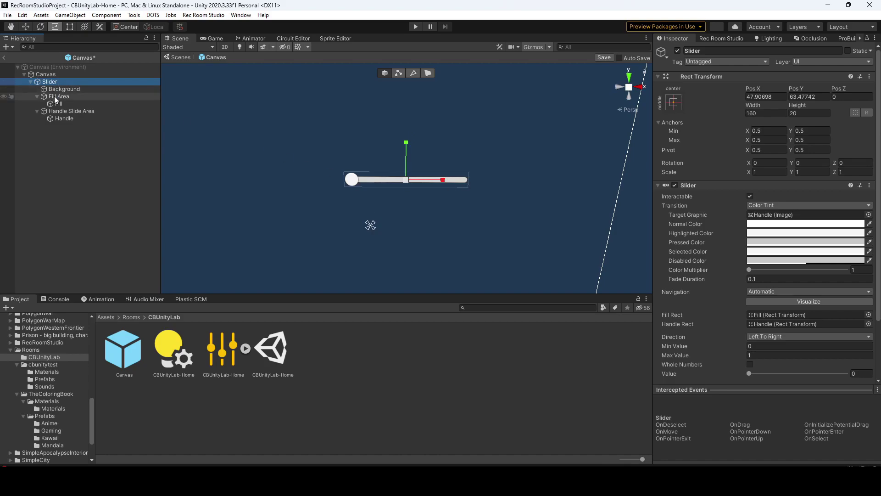
Tint the slider's Background image yellow, then select the slider's Handle
left_click(67, 90)
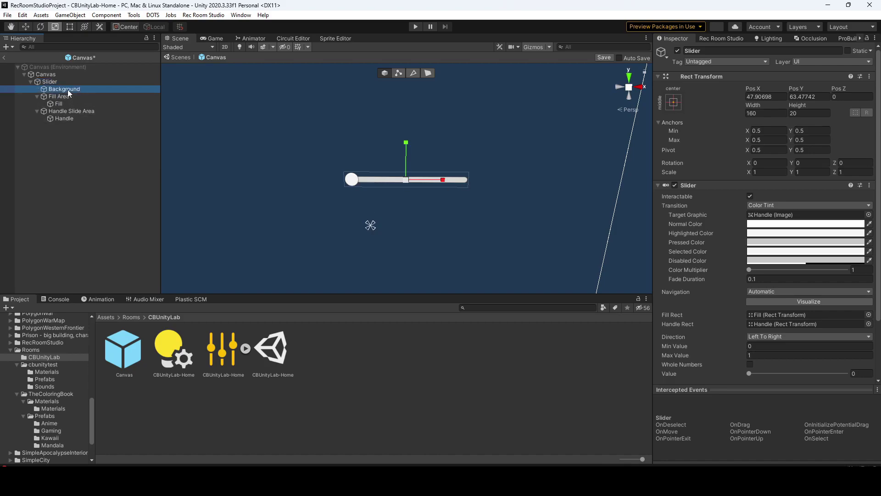
left_click(793, 229)
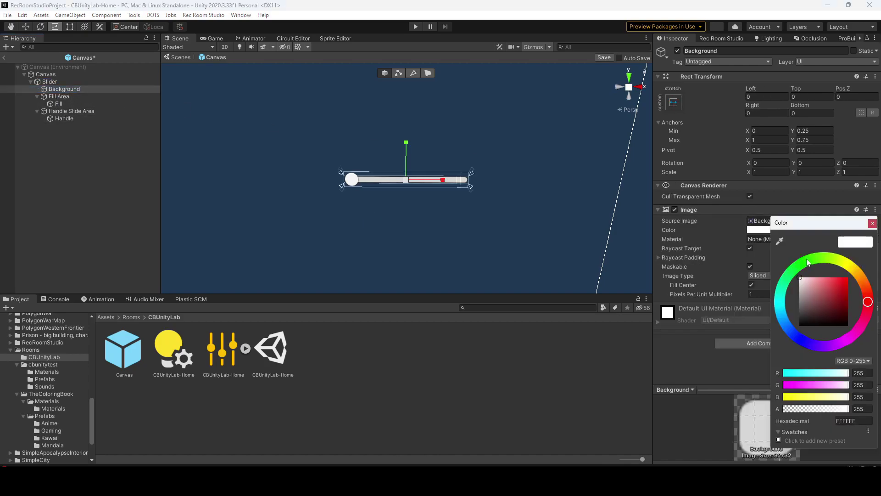
left_click(845, 264)
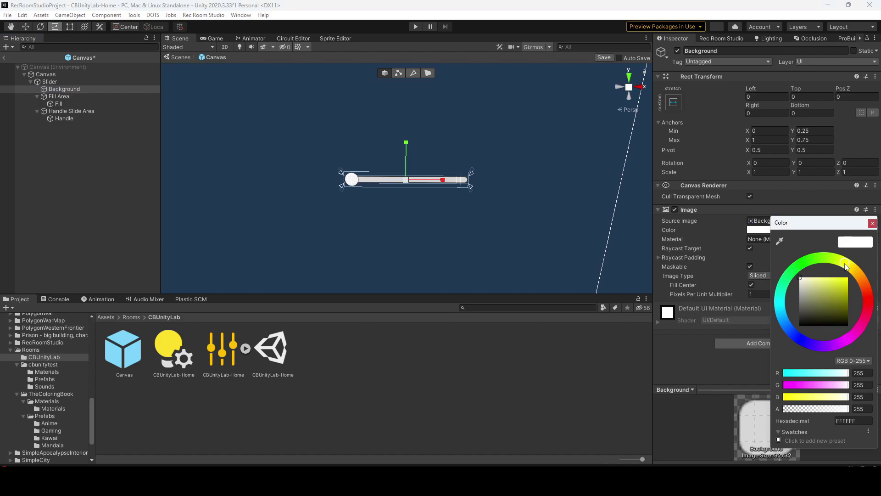
left_click(872, 224)
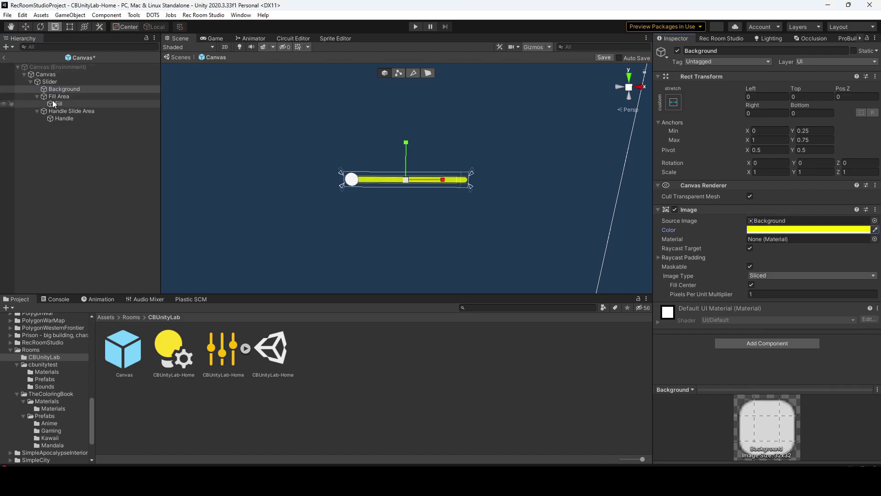
left_click(59, 110)
left_click(57, 117)
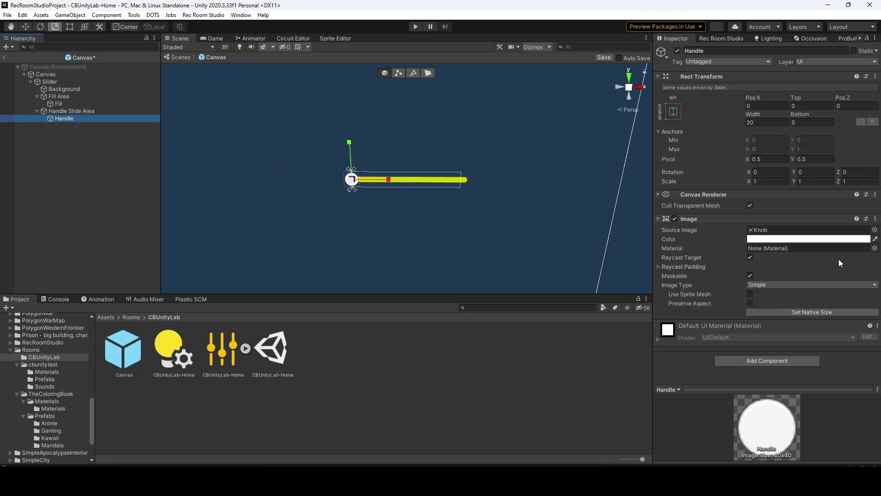
Set the Handle's Source Image to the GUI_20 heart sprite
left_click(875, 229)
scroll(789, 312, "down", 5)
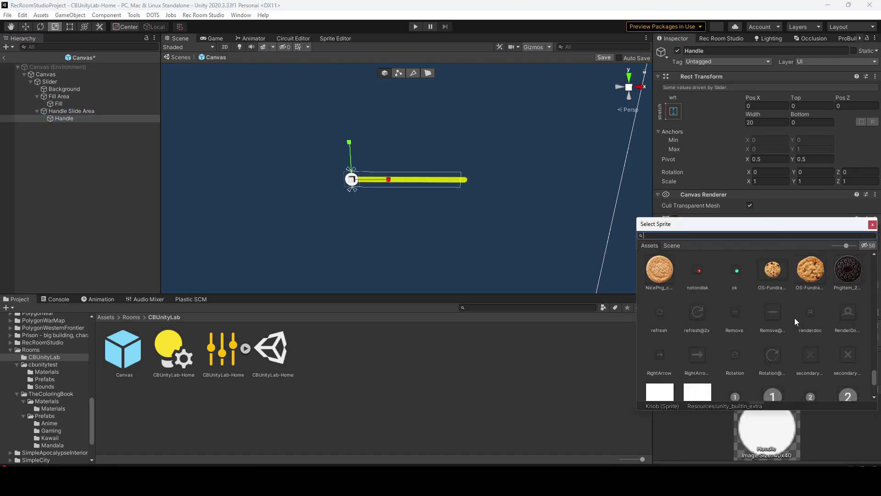
scroll(810, 328, "up", 5)
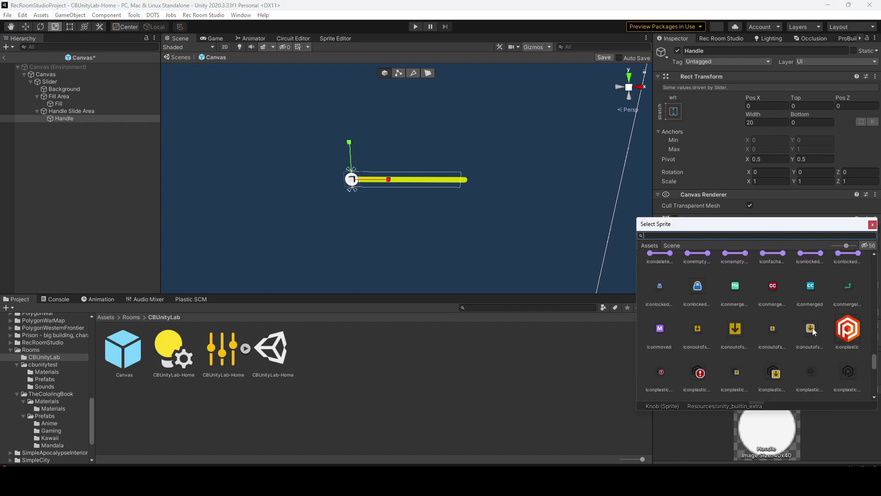
scroll(816, 327, "up", 5)
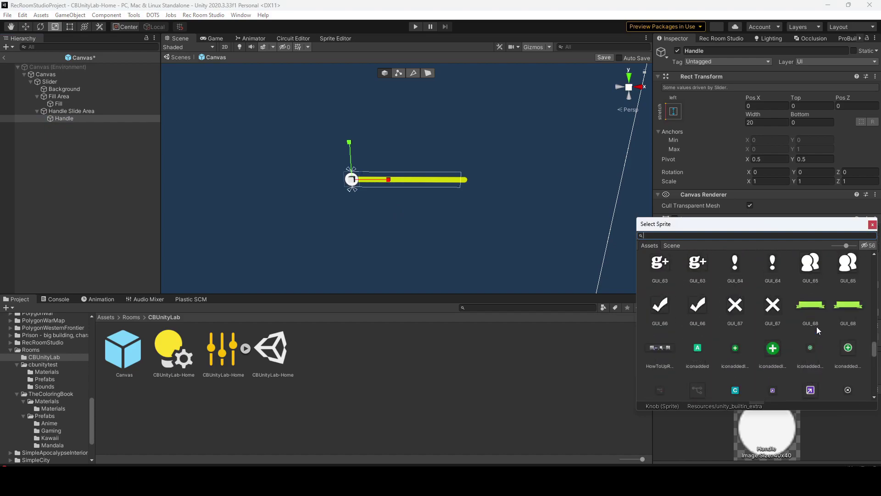
scroll(813, 321, "up", 10)
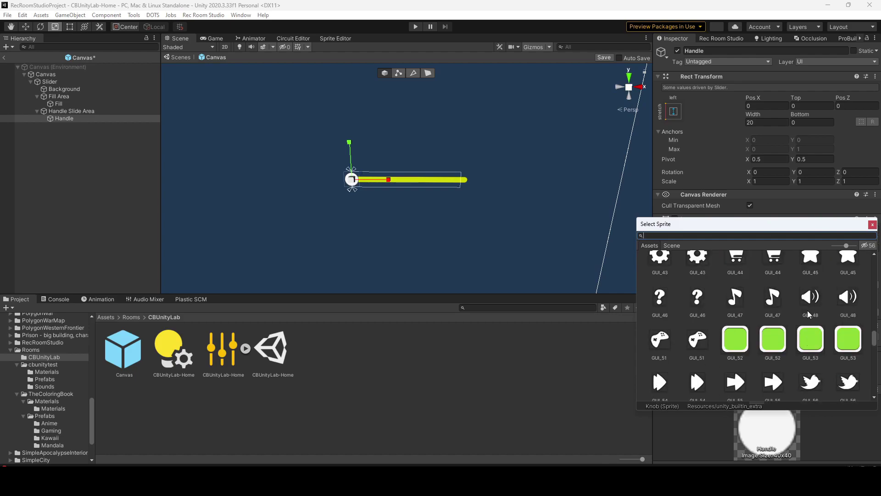
scroll(816, 314, "up", 2)
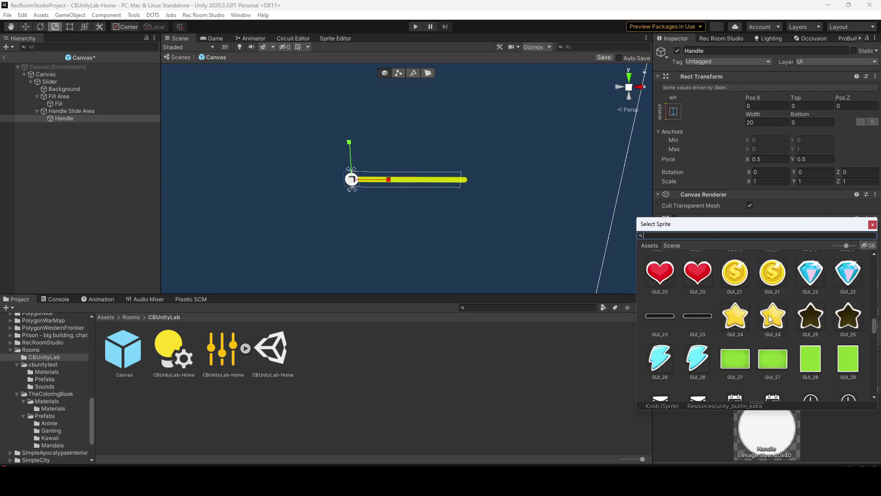
double_click(690, 277)
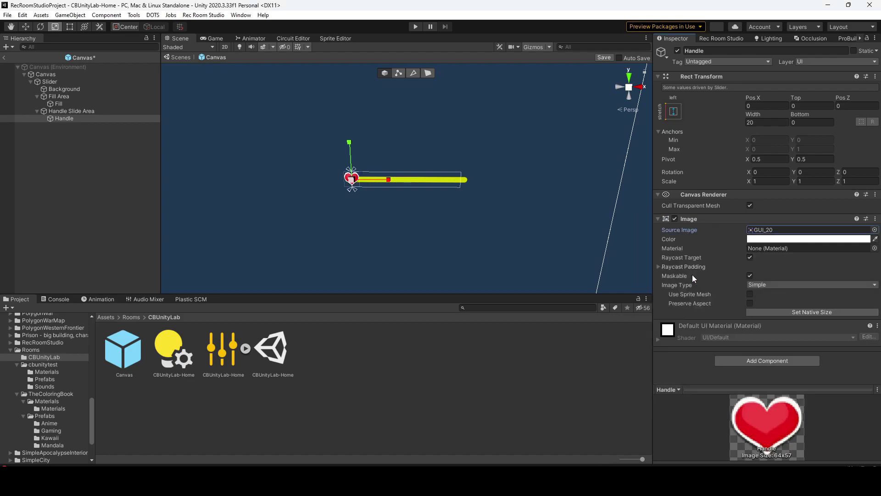
Select the Slider object and drag its Value to 0.64
left_click(56, 103)
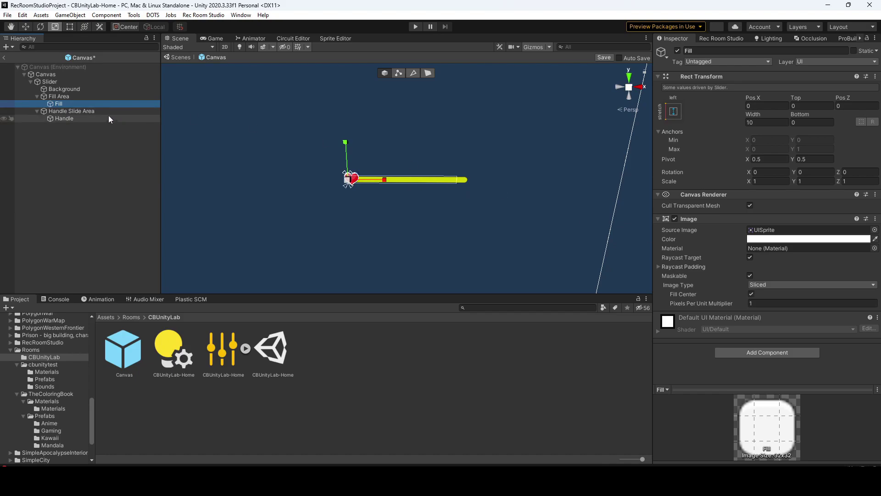
left_click(68, 82)
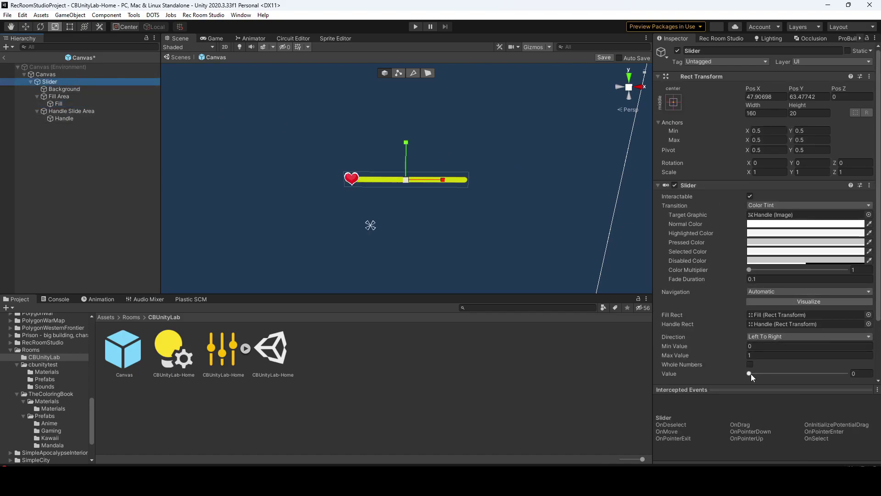
left_click_drag(751, 374, 811, 373)
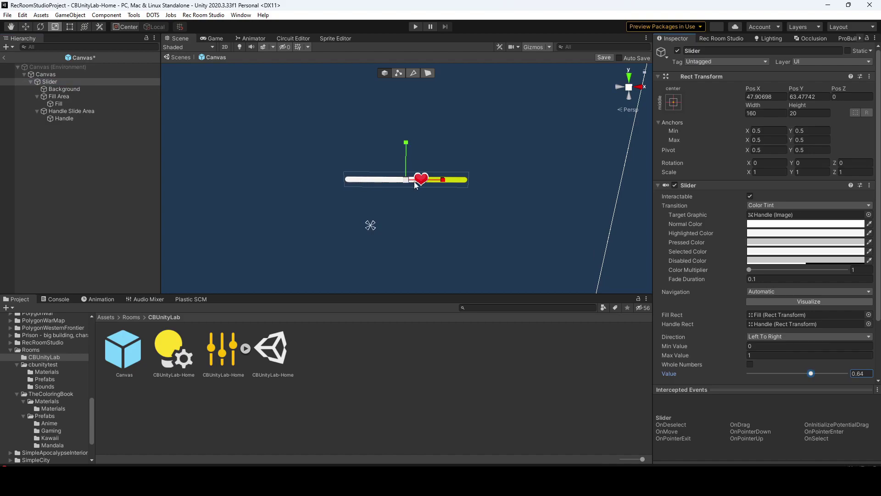
Tint the Fill image red (FB001C), then reselect the Slider
left_click(64, 97)
left_click(81, 104)
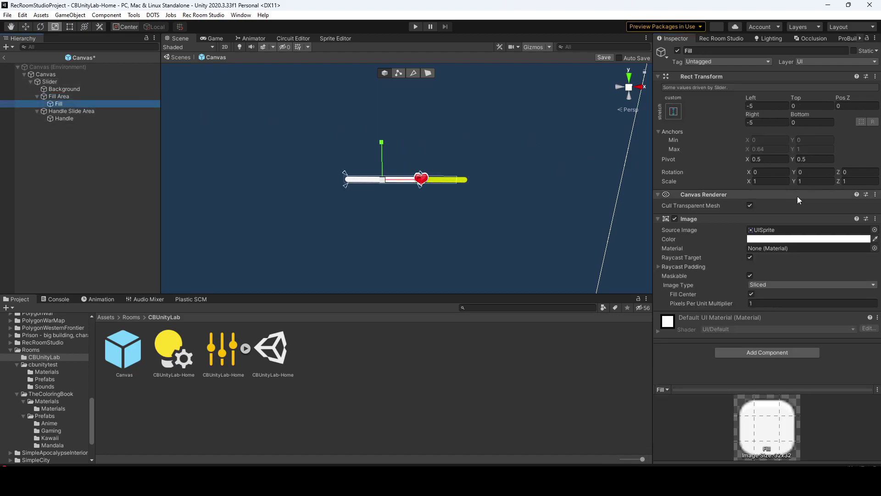
left_click(816, 239)
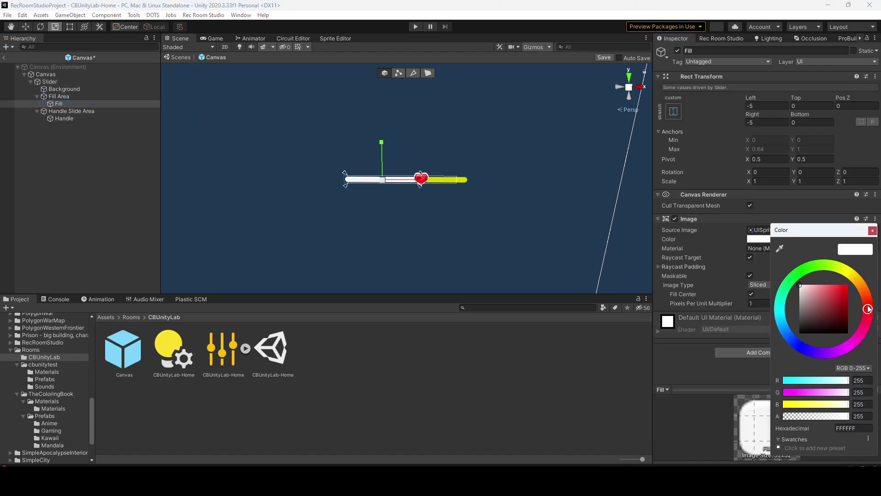
left_click(848, 285)
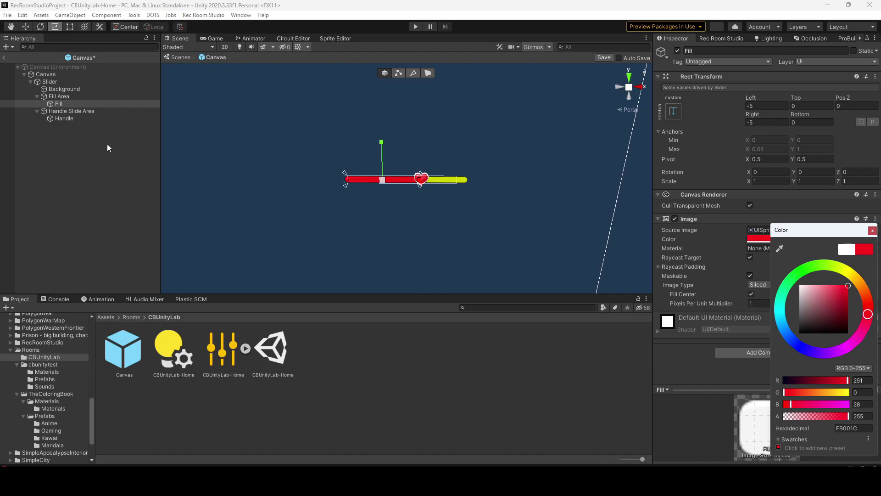
left_click(57, 82)
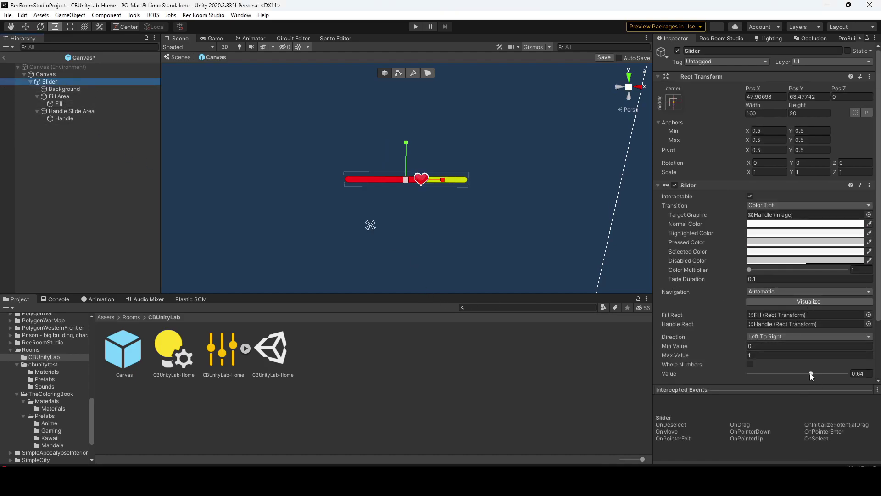
Enable Whole Numbers on the slider, set Max Value to 5, and move Value to 5
scroll(734, 321, "down", 3)
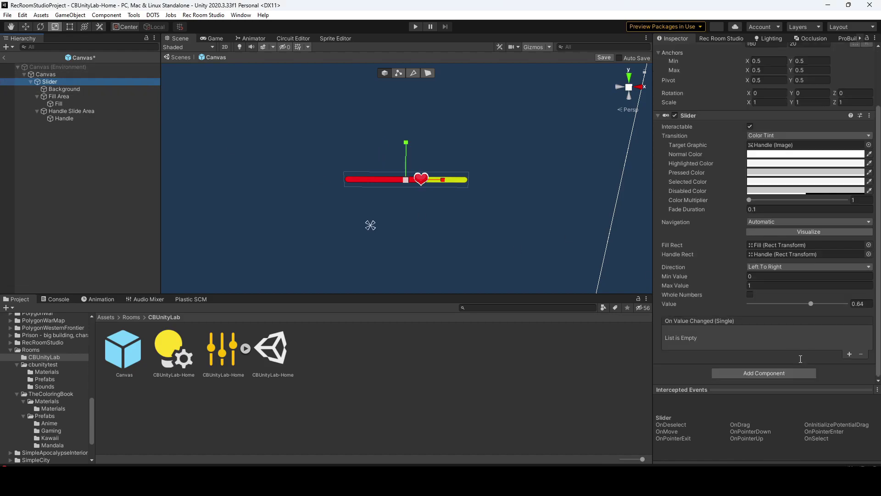
left_click(807, 305)
left_click_drag(807, 304, 788, 302)
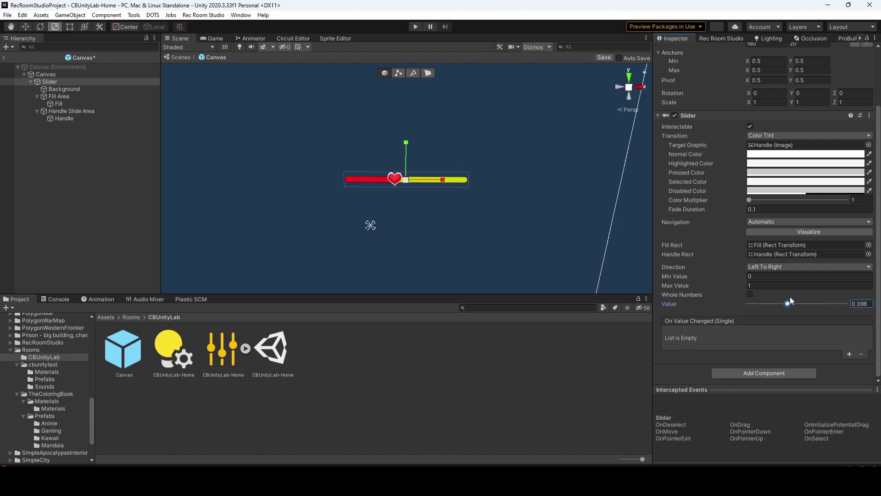
left_click(751, 294)
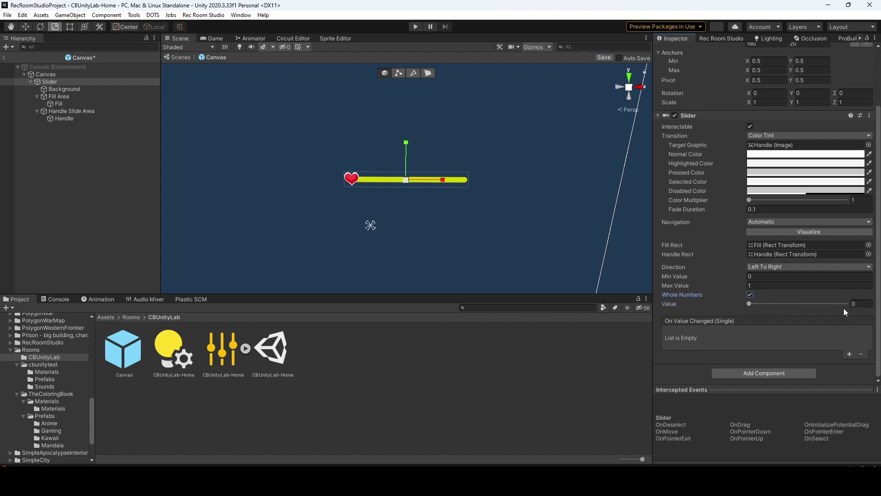
left_click(864, 303)
left_click(764, 285)
type("5")
left_click(749, 303)
left_click_drag(753, 307, 843, 309)
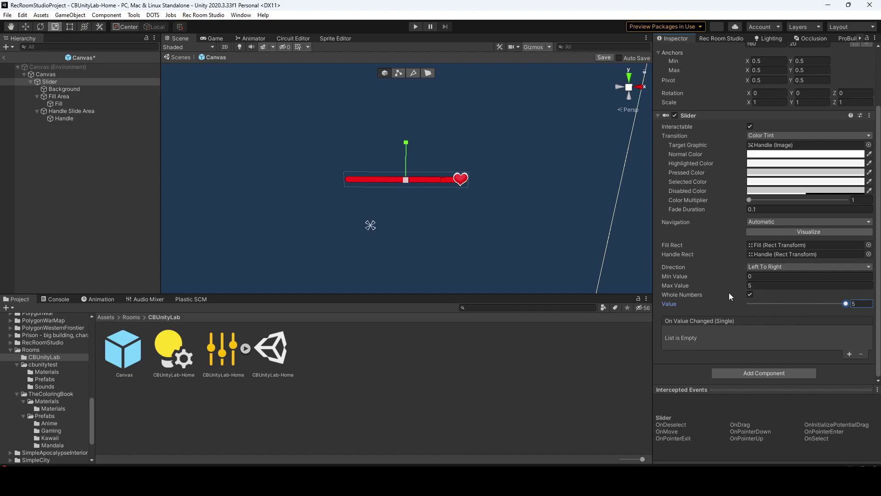
left_click(49, 81)
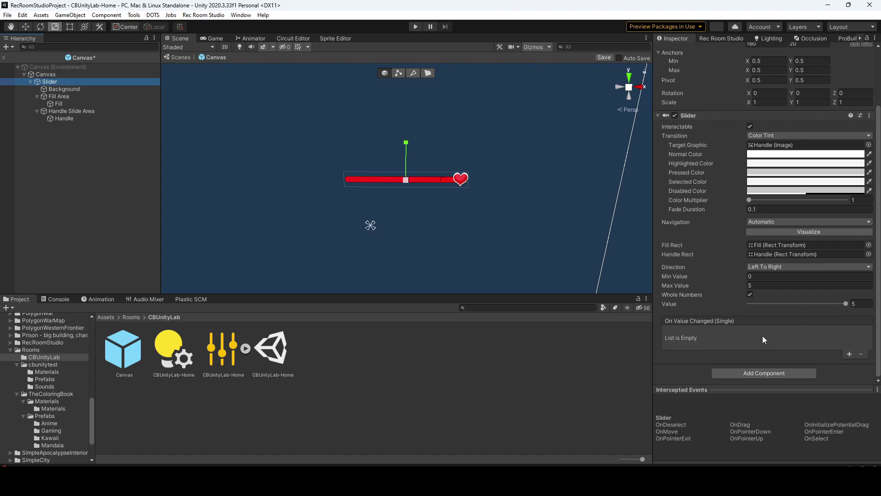
Add an On Value Changed action calling RecRoomObject.SendCircuitsEvent on the Canvas with event name 'Slide'
left_click(850, 354)
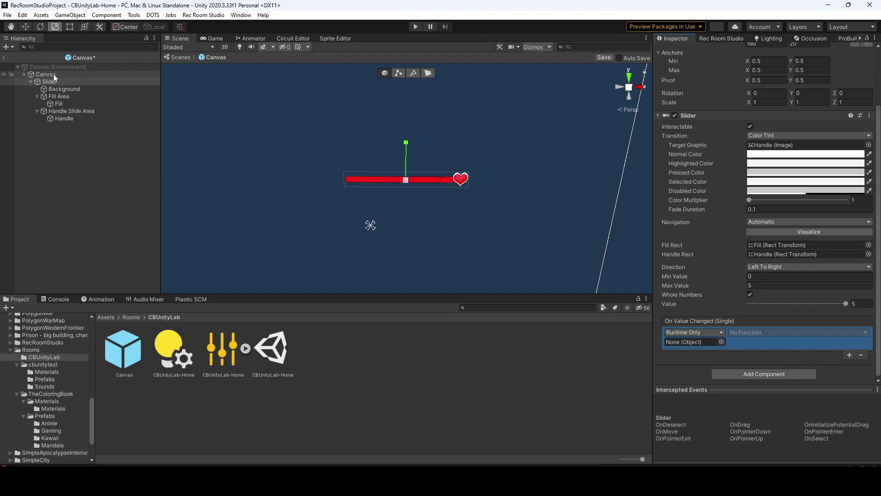
left_click_drag(54, 73, 718, 346)
left_click(780, 331)
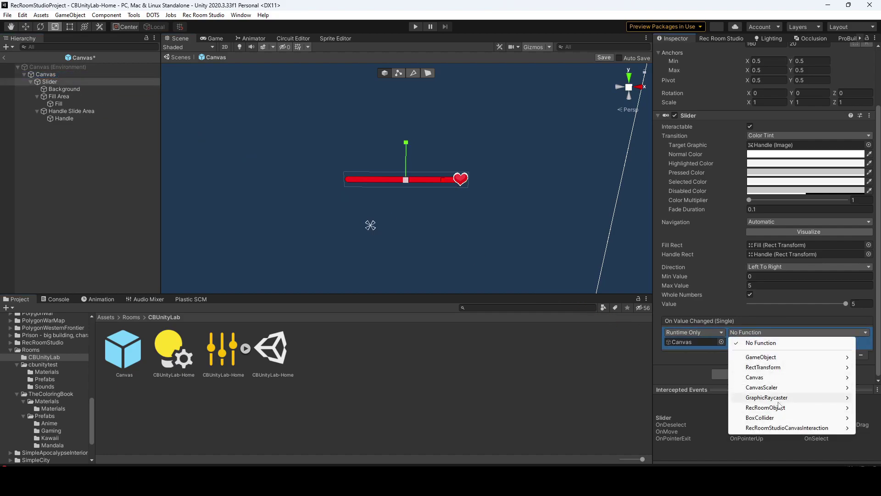
mouse_move(780, 410)
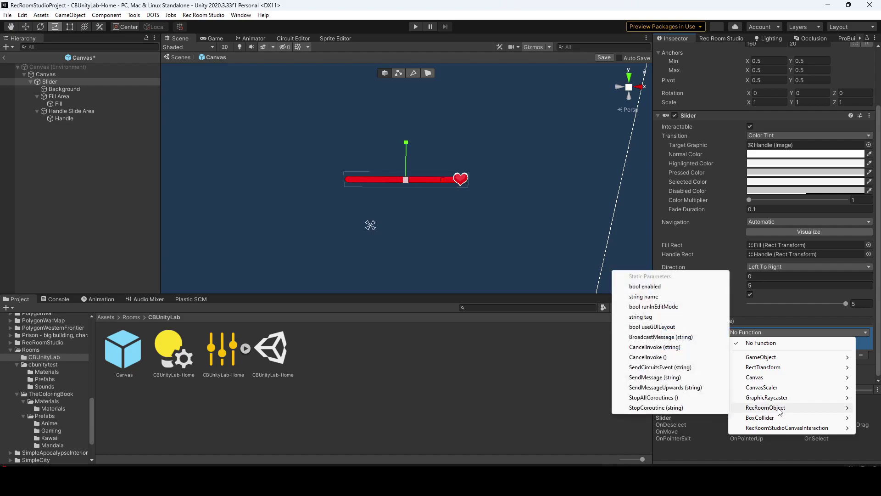
left_click(687, 369)
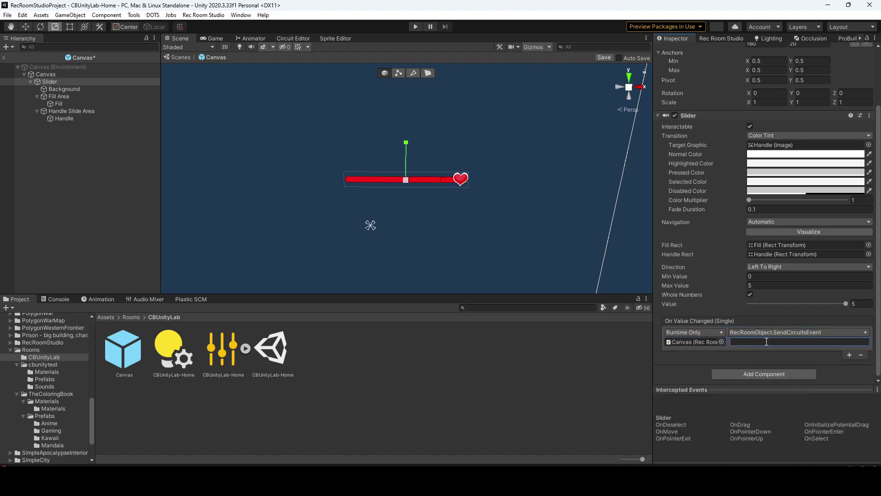
type("Slide")
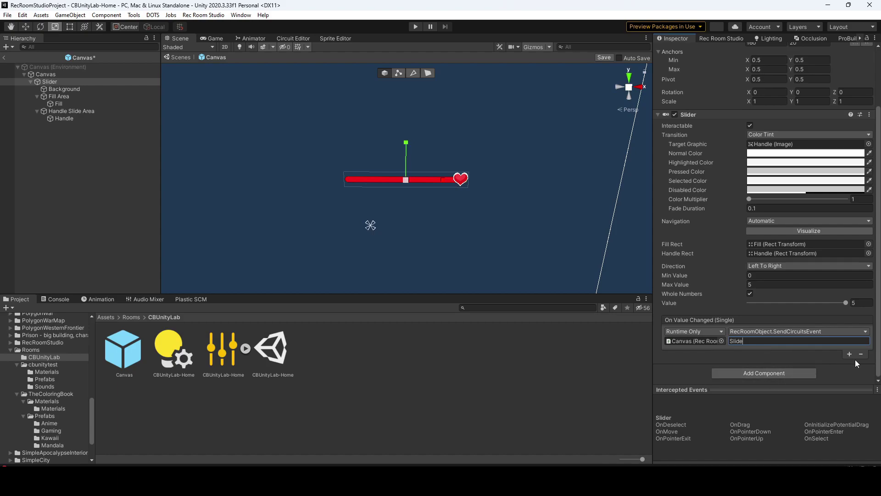
left_click(762, 372)
type("re")
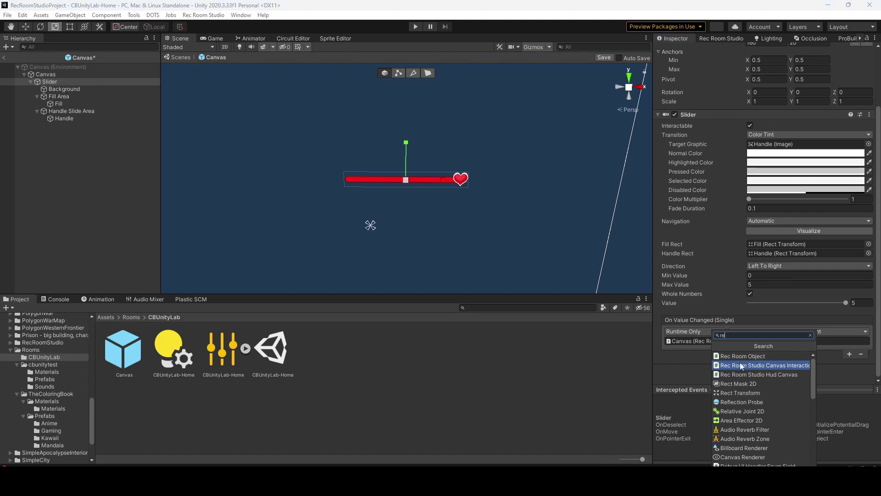
On the Canvas, add exposed property 'SliderValue' bound to the Slider's value as a float
left_click(742, 366)
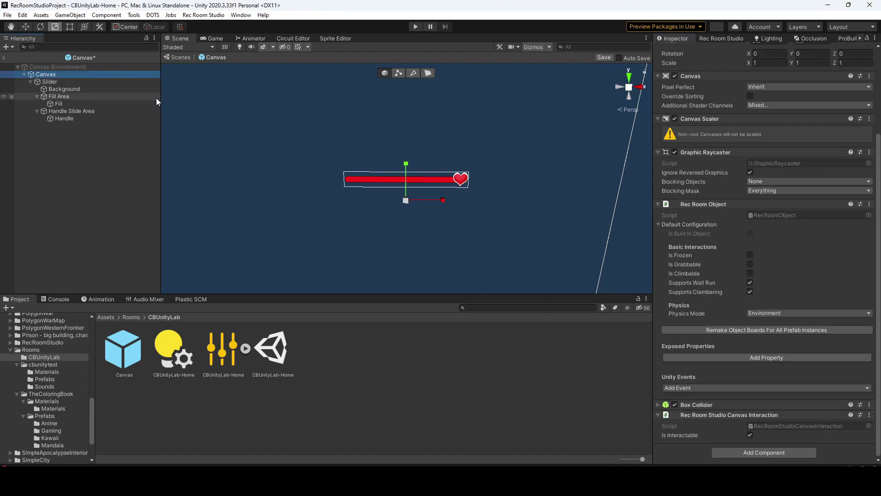
left_click(770, 357)
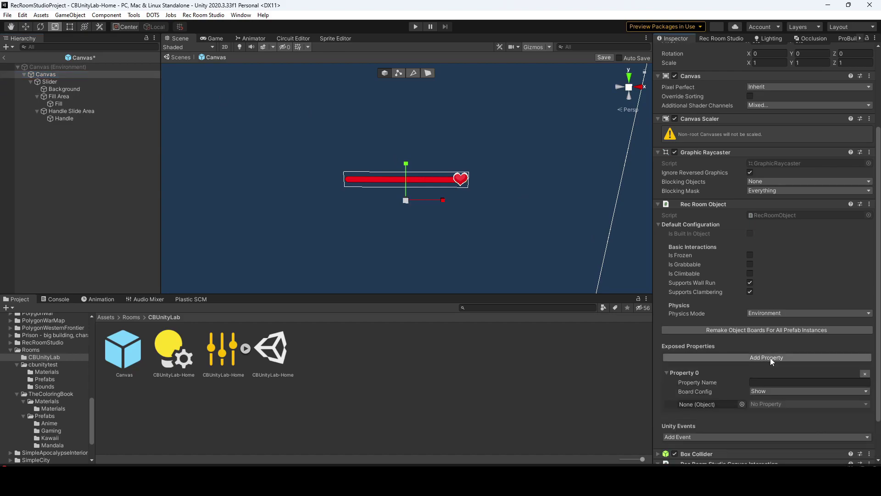
left_click(759, 380)
type("SliderValue")
left_click_drag(39, 79, 728, 403)
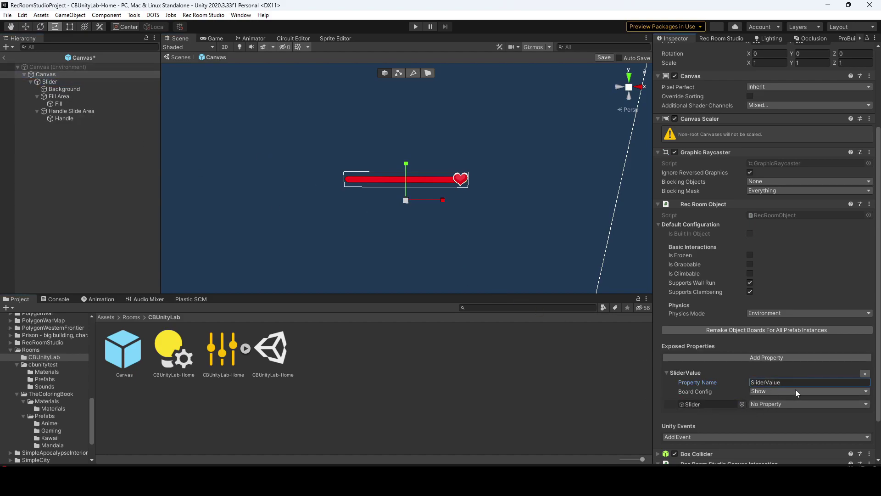
left_click(791, 404)
mouse_move(791, 384)
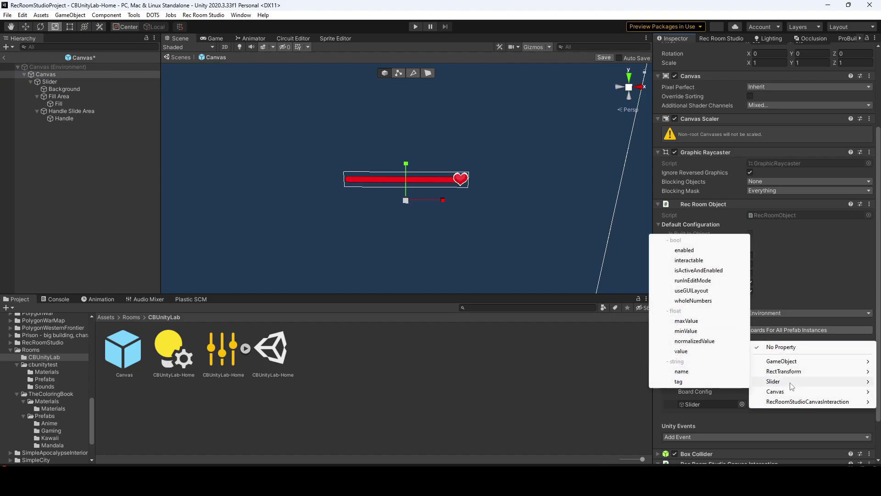
left_click(700, 354)
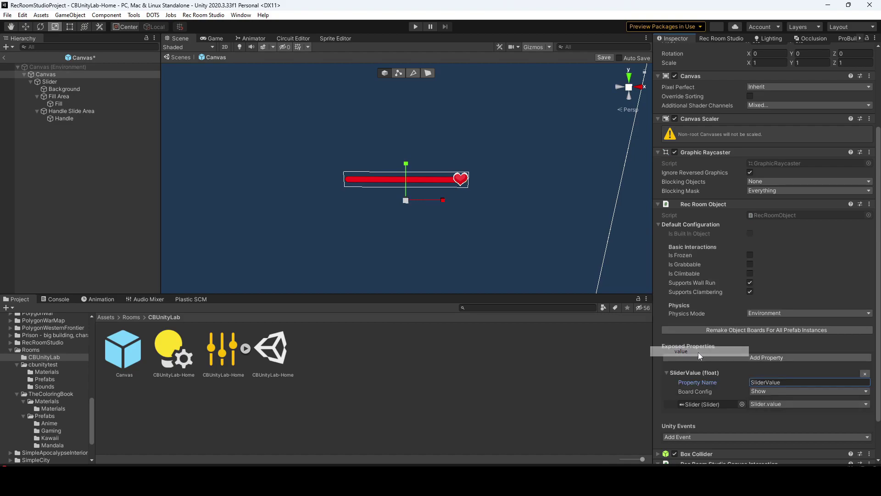
scroll(743, 381, "down", 2)
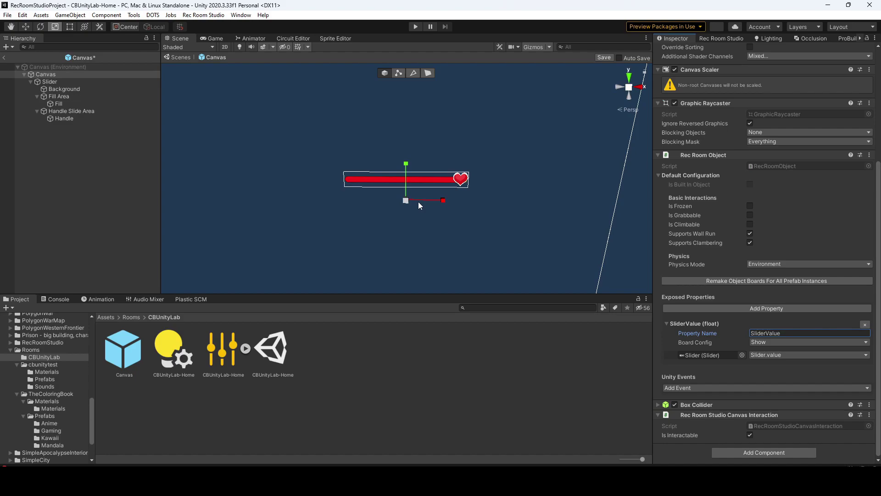
Exit prefab mode and save the Canvas prefab changes
key("ctrl+p")
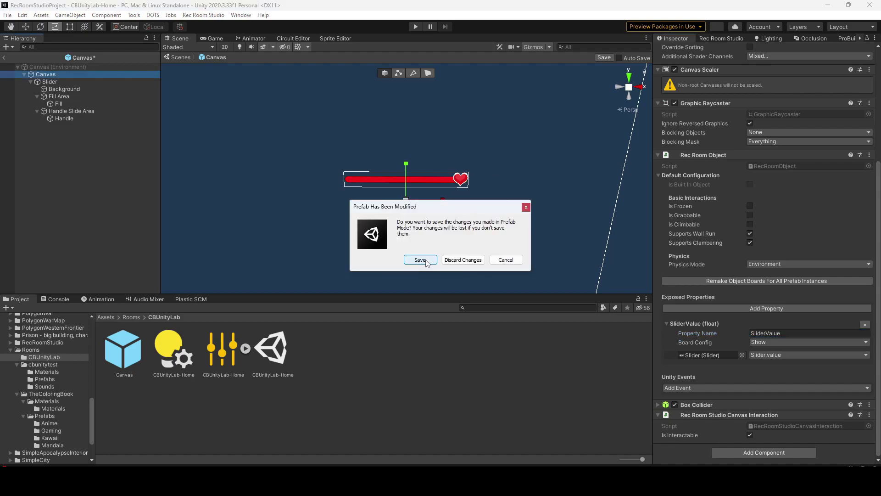
left_click(420, 260)
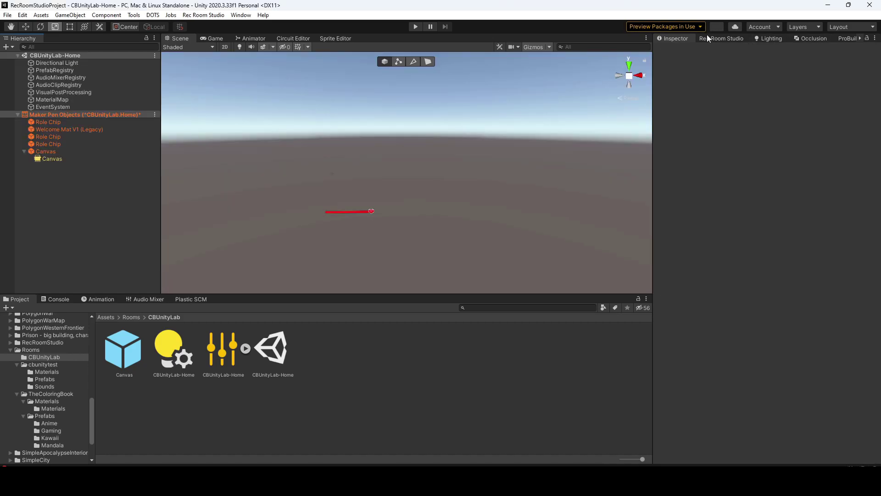
left_click(717, 38)
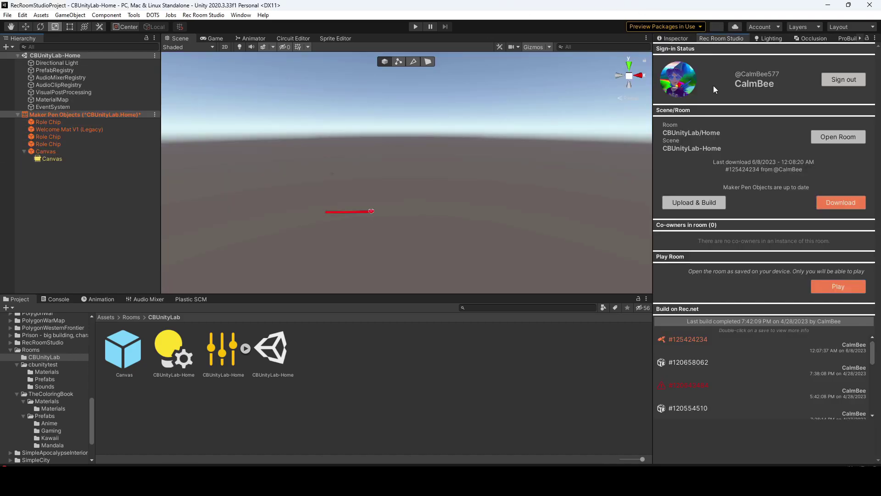
left_click(679, 38)
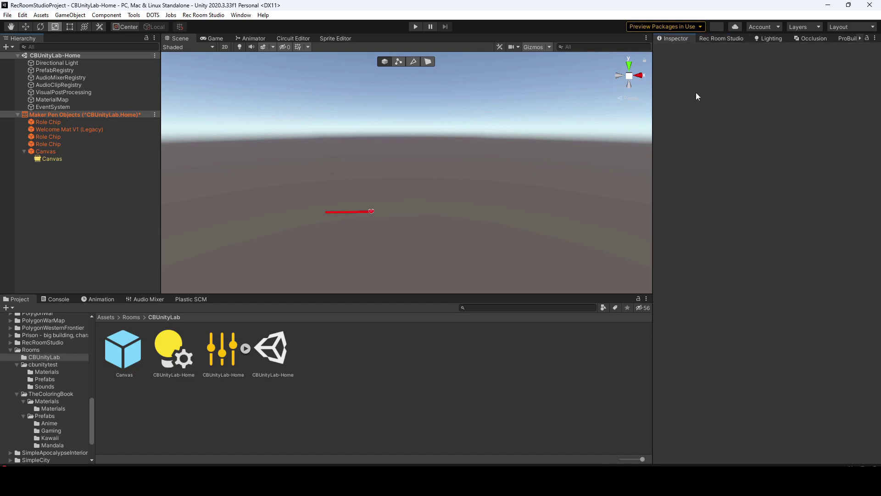
Remake the Canvas's object board and launch the room in Rec Room
left_click(48, 151)
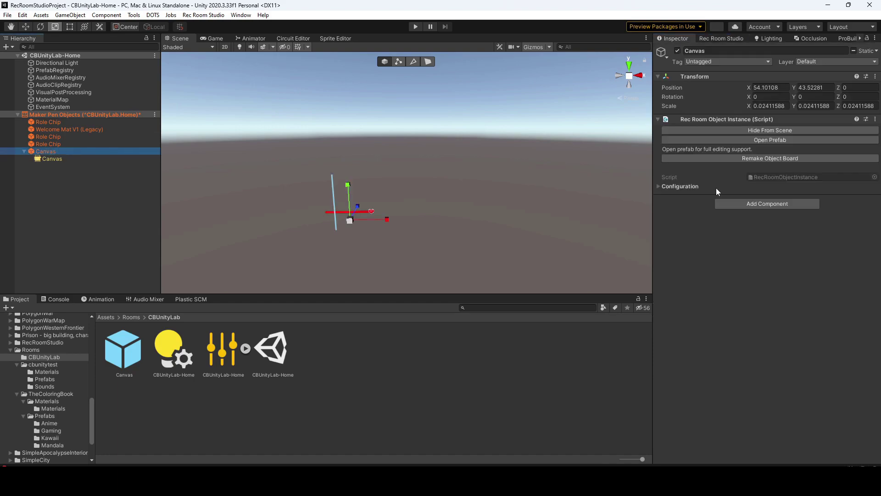
left_click(802, 158)
left_click(503, 259)
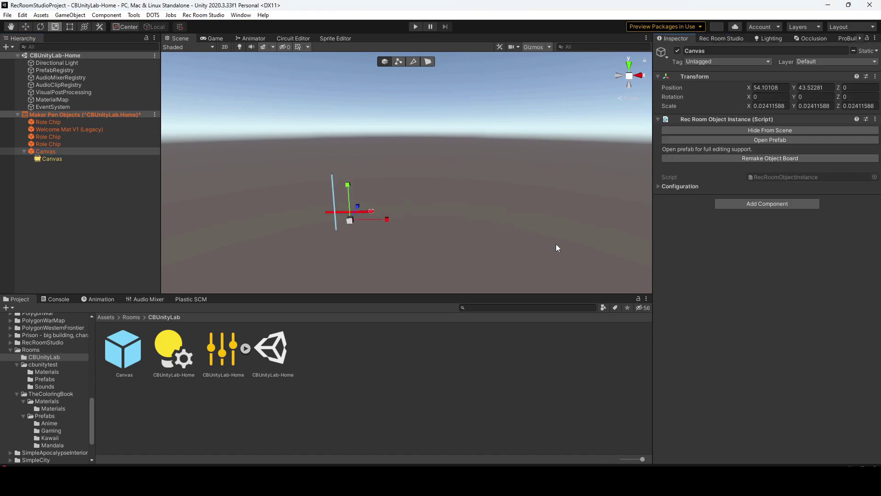
left_click(731, 28)
left_click(823, 285)
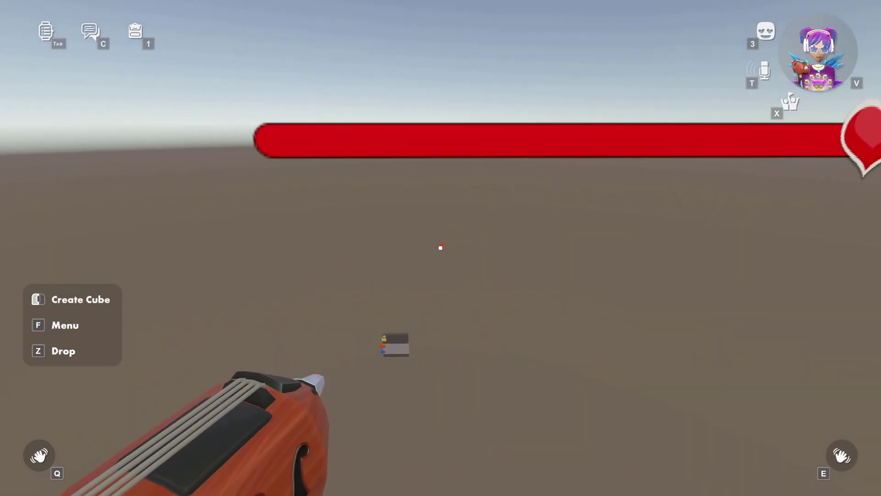
With the maker pen's Transform tool, grab the Canvas chip showing its Slide and SliderValue ports
key("f")
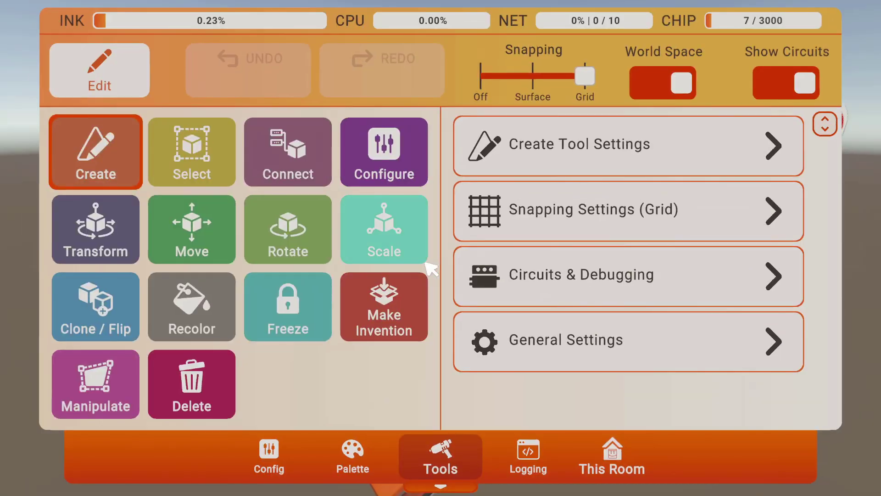
left_click(111, 241)
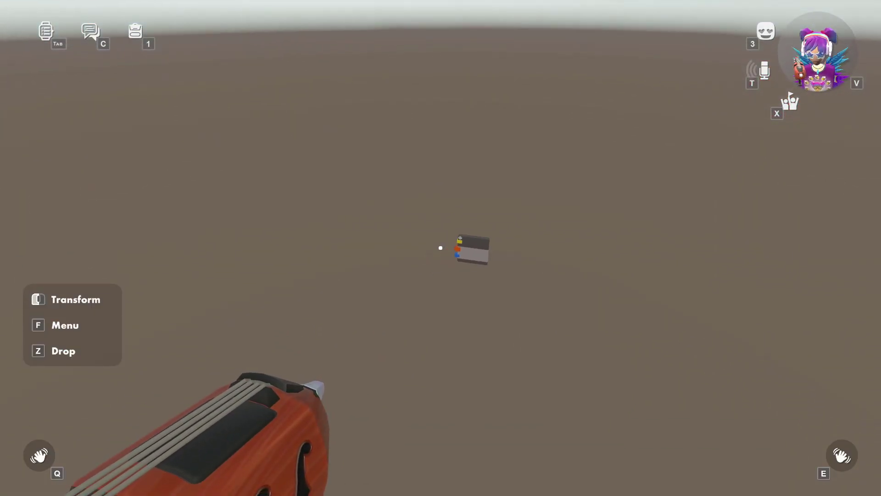
left_click(440, 248)
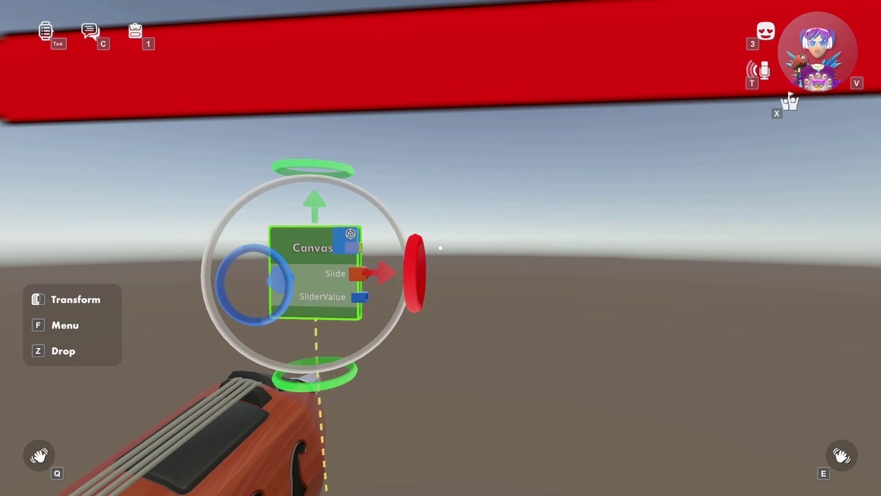
Create a Rotator chip from the palette and attach it to the ring
key("f")
left_click(371, 446)
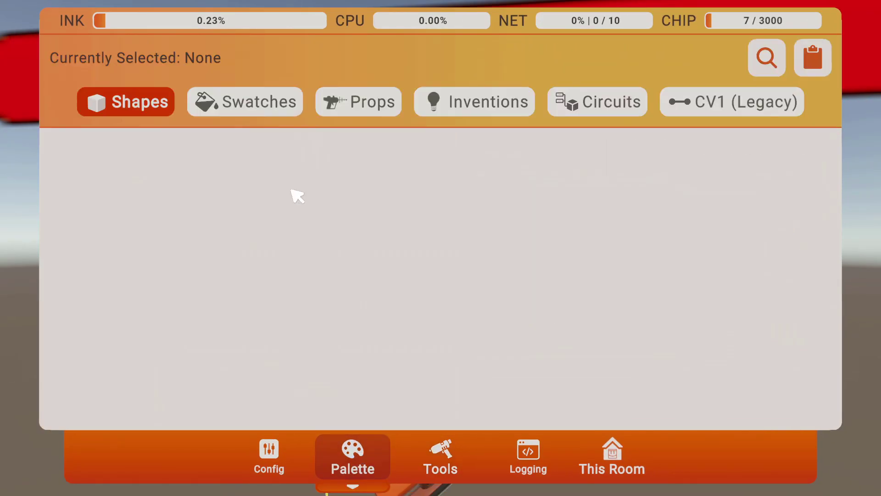
left_click(769, 53)
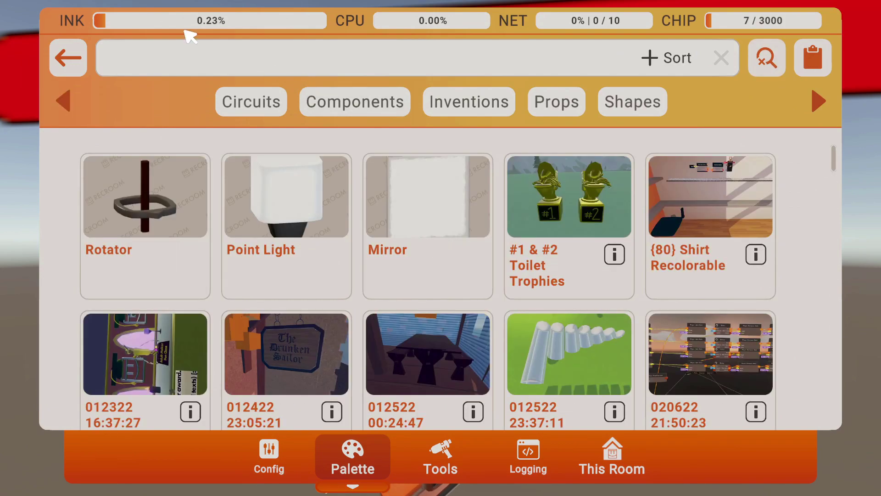
left_click(76, 220)
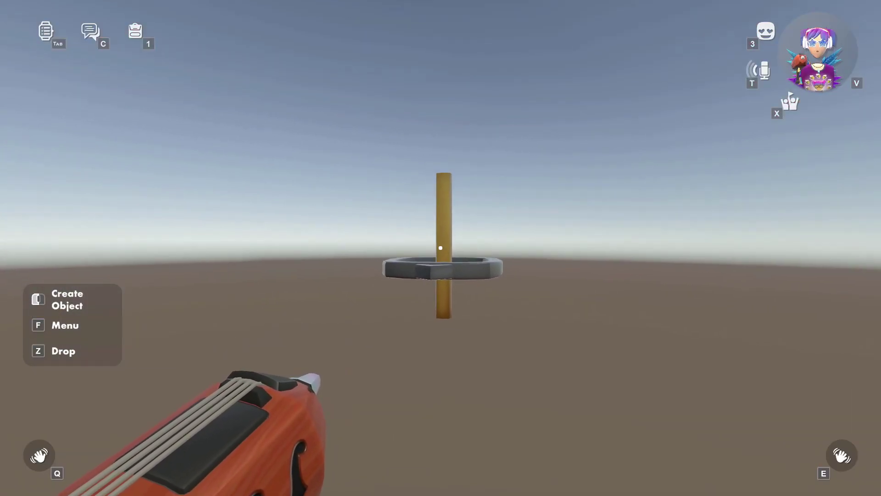
left_click(441, 248)
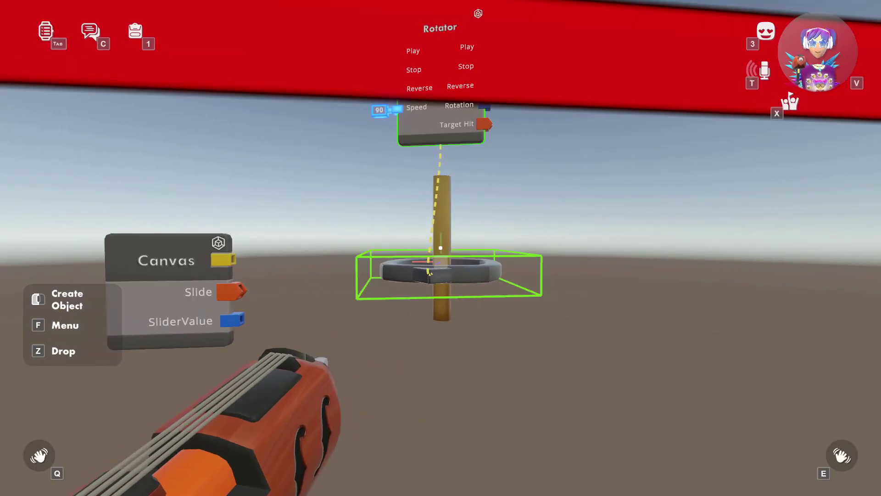
Switch the maker pen to the Move tool and reposition the ring
key("f")
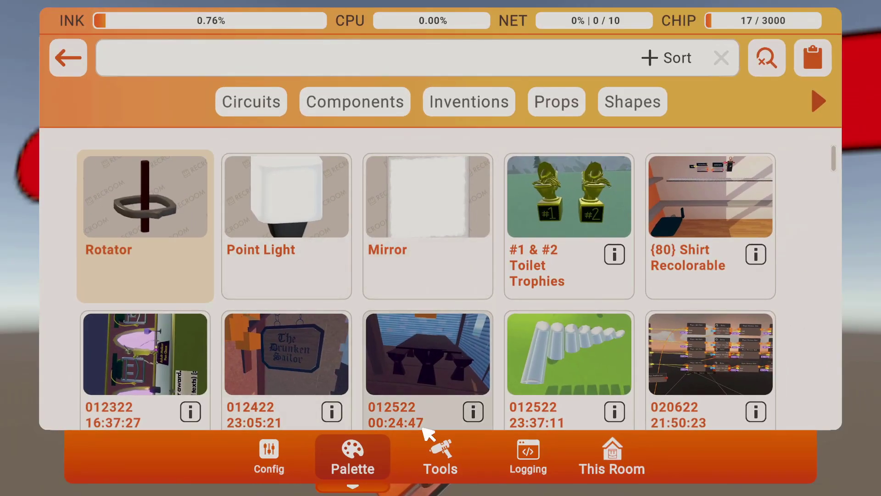
left_click(441, 459)
left_click(213, 247)
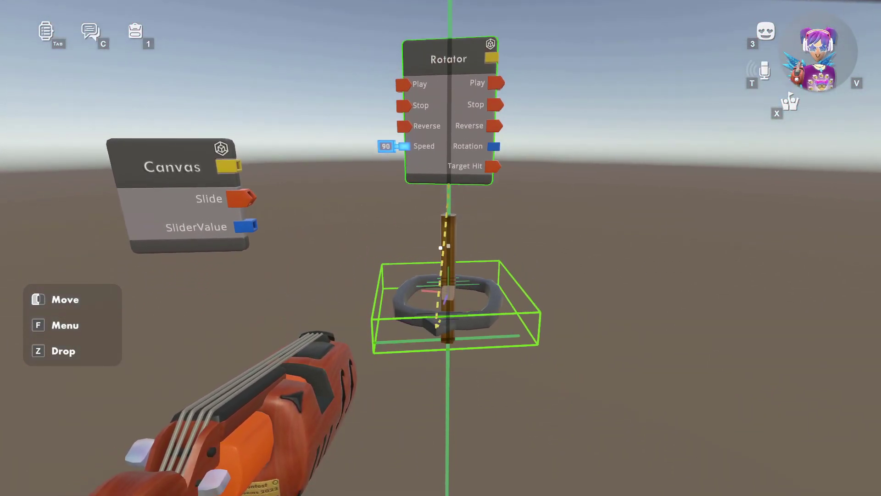
left_click(441, 248)
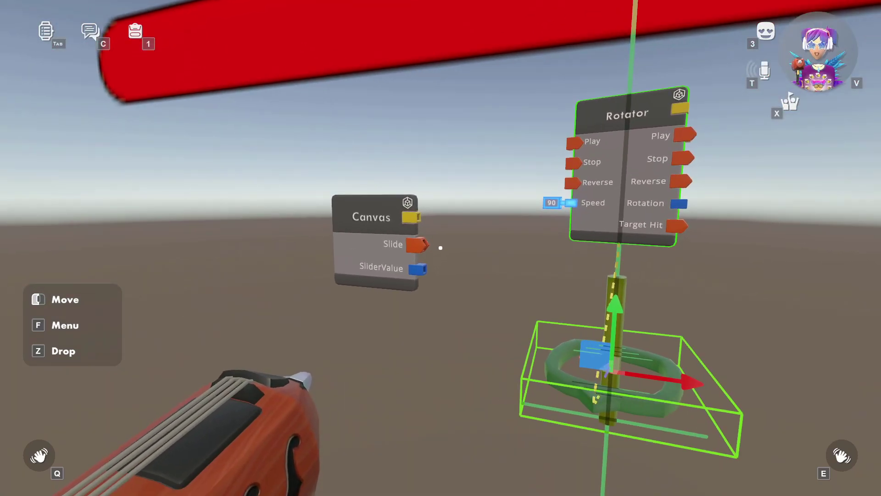
key("s")
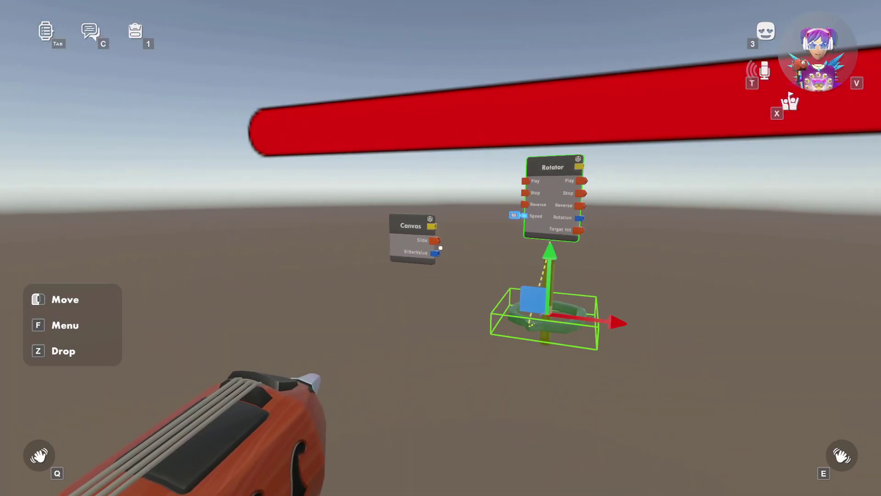
key("w")
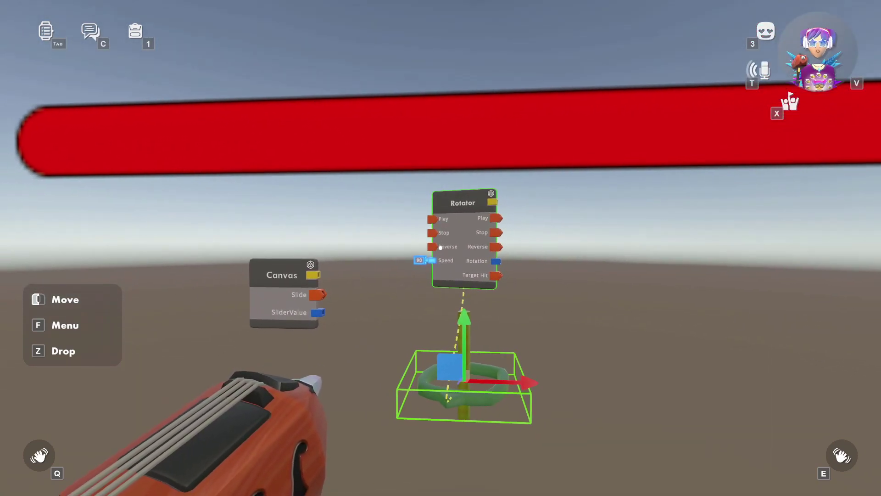
key("s")
Search the palette for 'if' and pick the If chip
key("f")
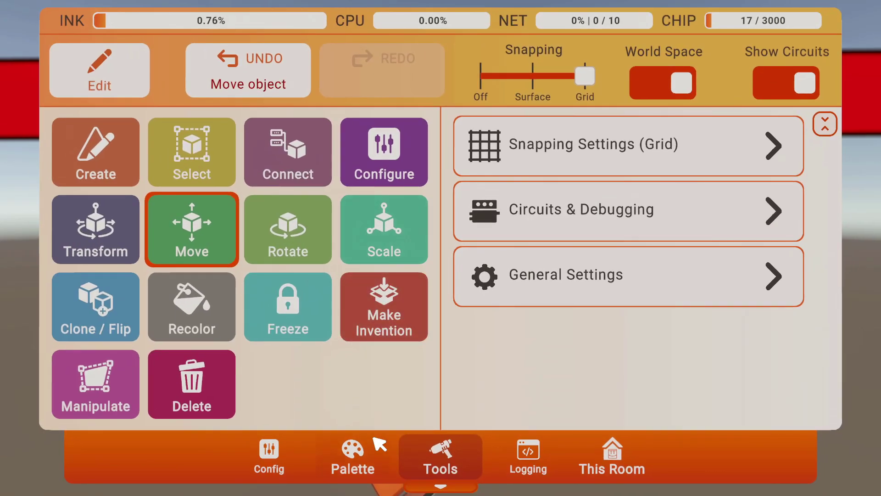
left_click(354, 450)
left_click(277, 72)
type("if")
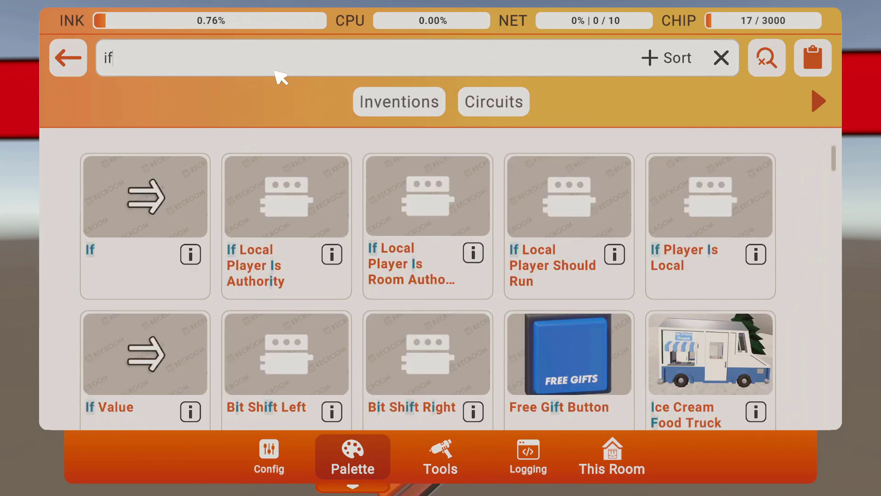
left_click(160, 225)
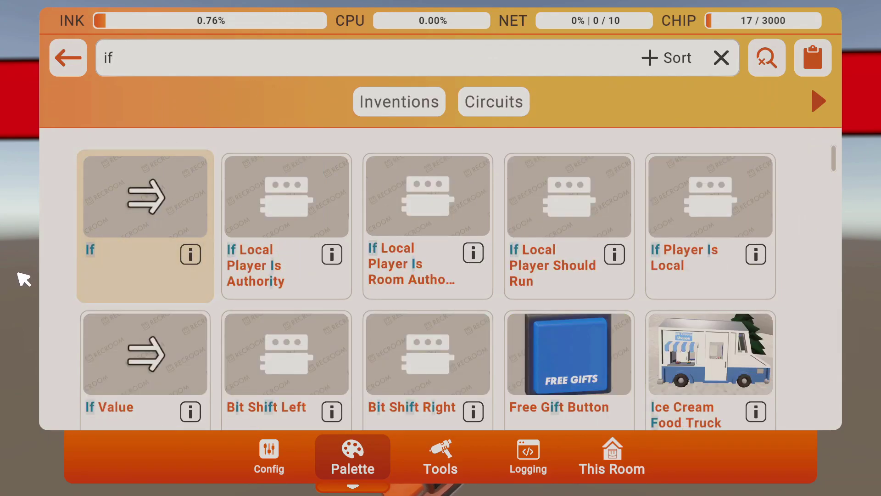
Place the If chip beside the Rotator and pick an Equals (New) chip from the palette
key("s")
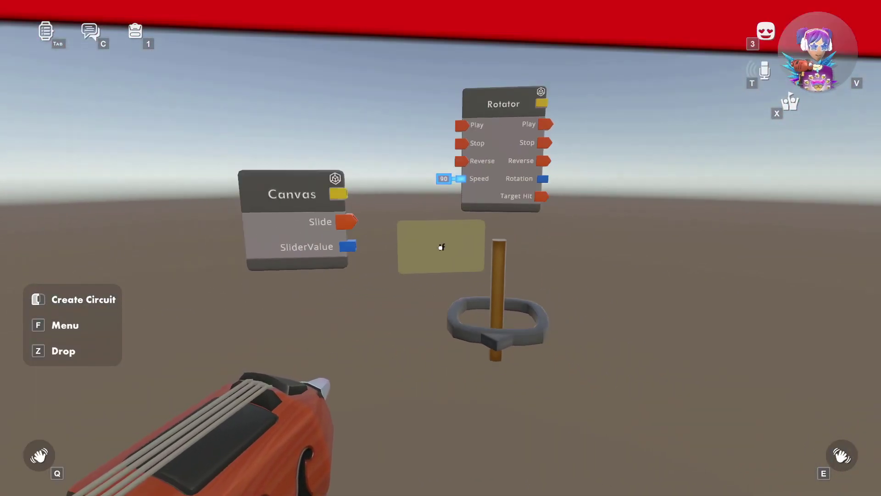
key("w")
left_click(441, 248)
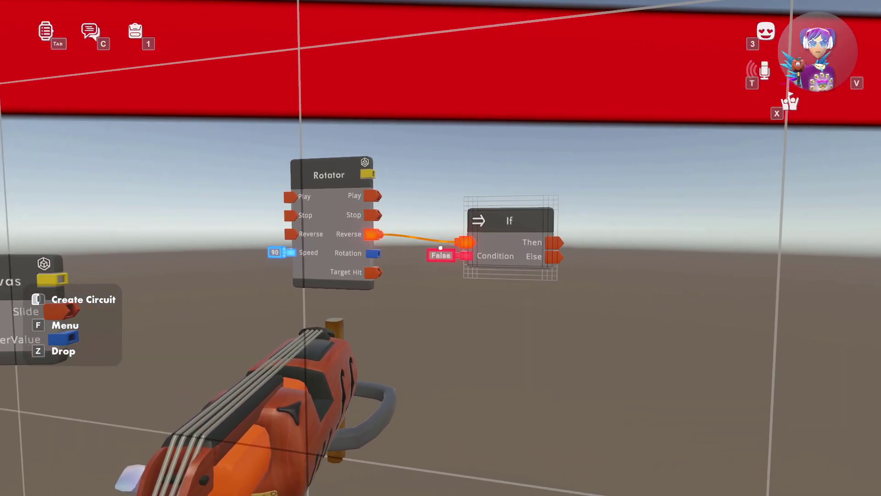
key("f")
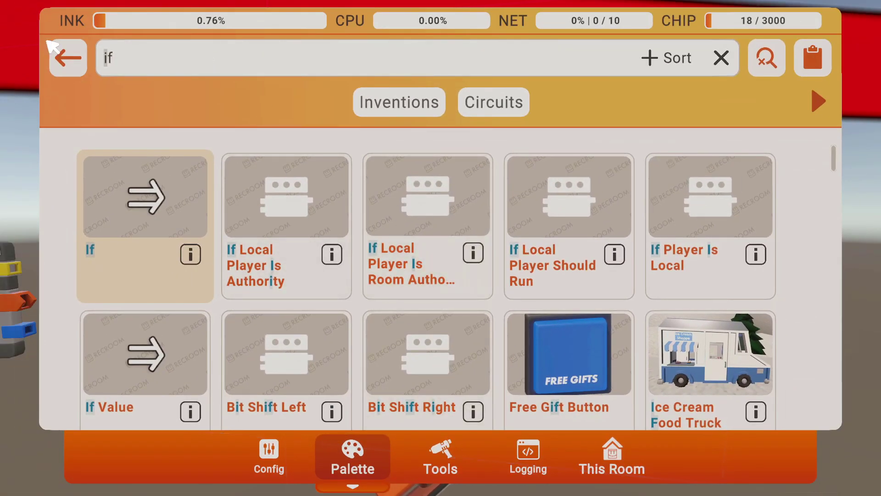
key("BackSpace")
key("BackSpace")
type("equ")
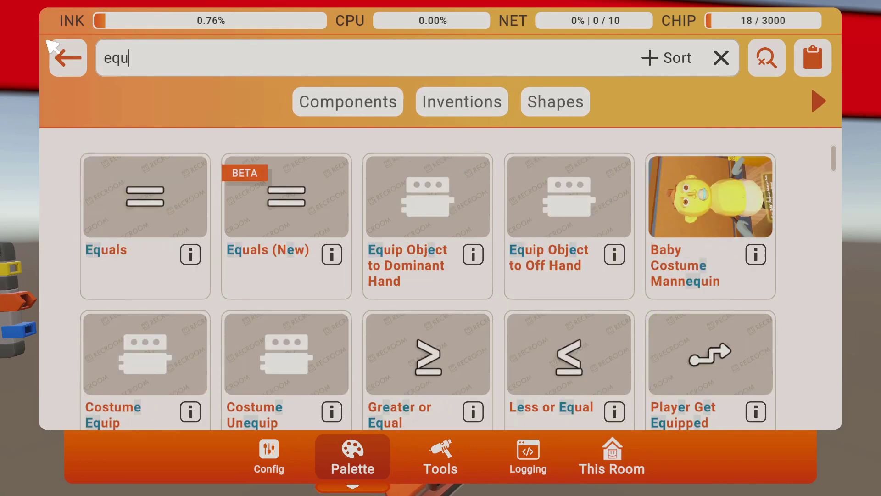
left_click(286, 197)
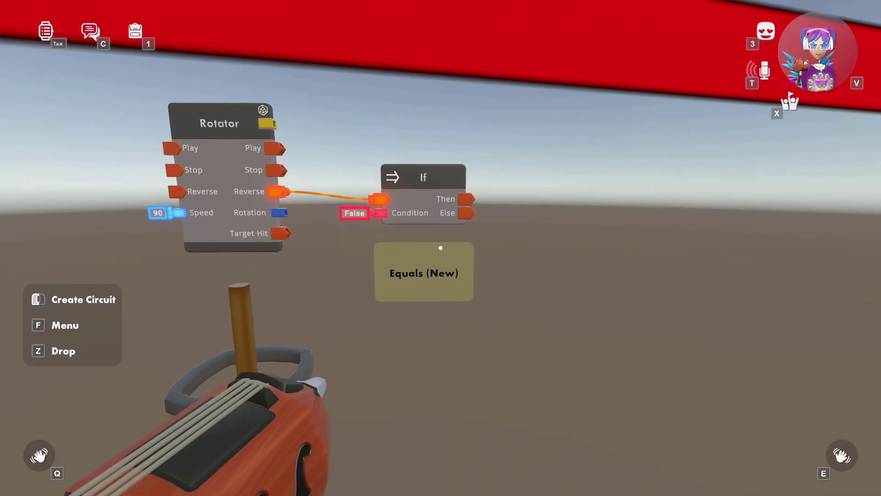
Connect SliderValue to the Equals chip's first Value and set its second Value to 1
key("f")
left_click(441, 456)
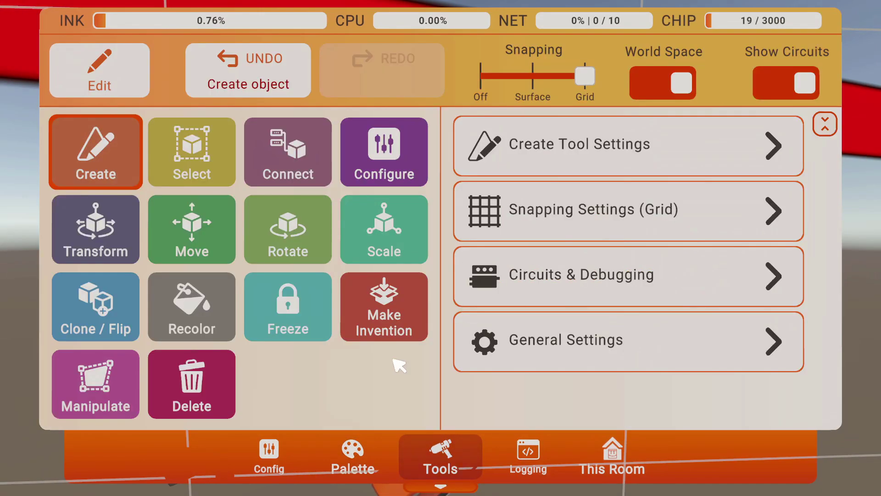
left_click(289, 150)
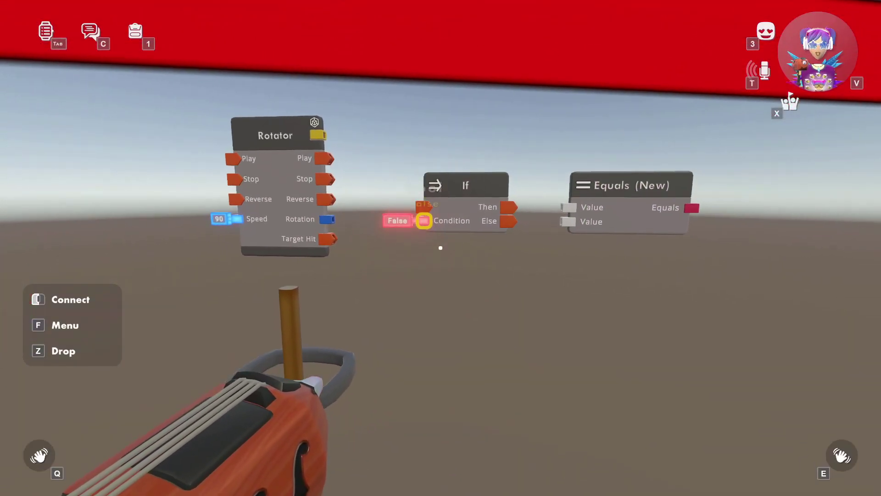
key("f")
left_click(202, 231)
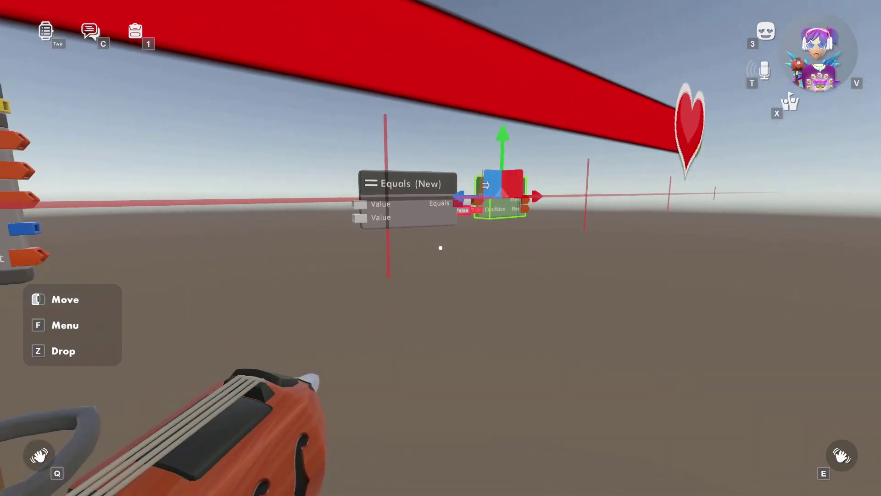
key("f")
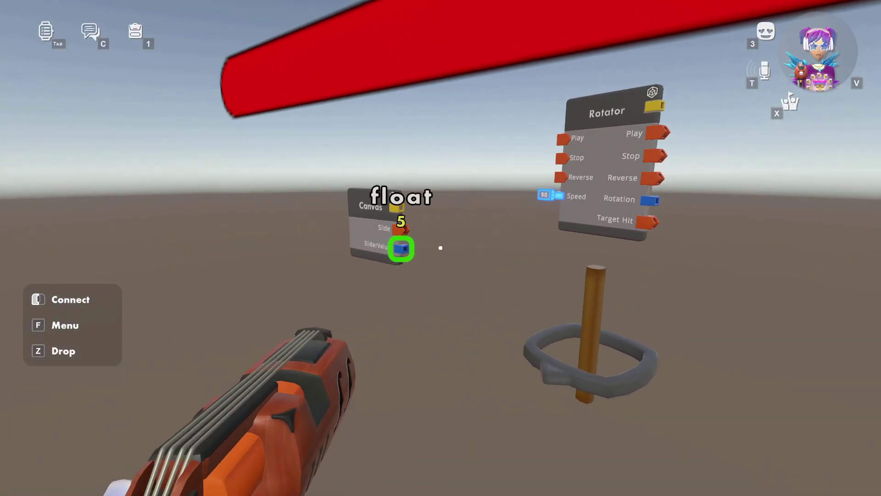
left_click(440, 248)
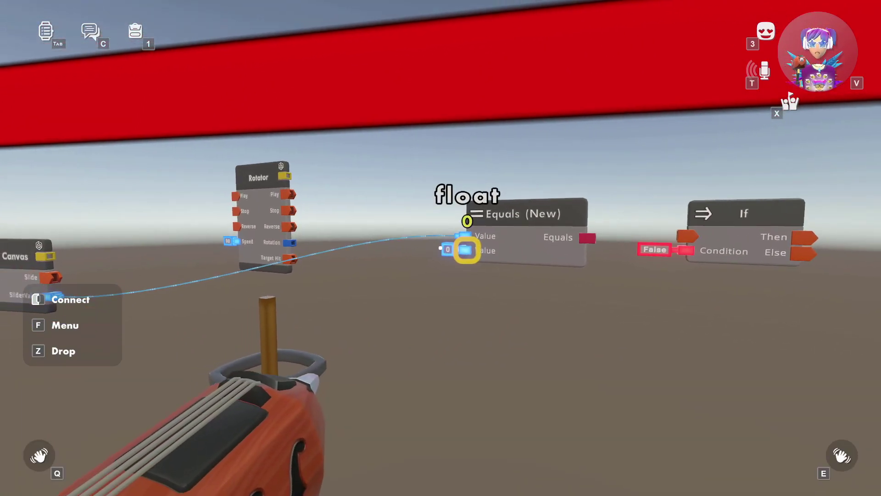
key("f")
key("Return")
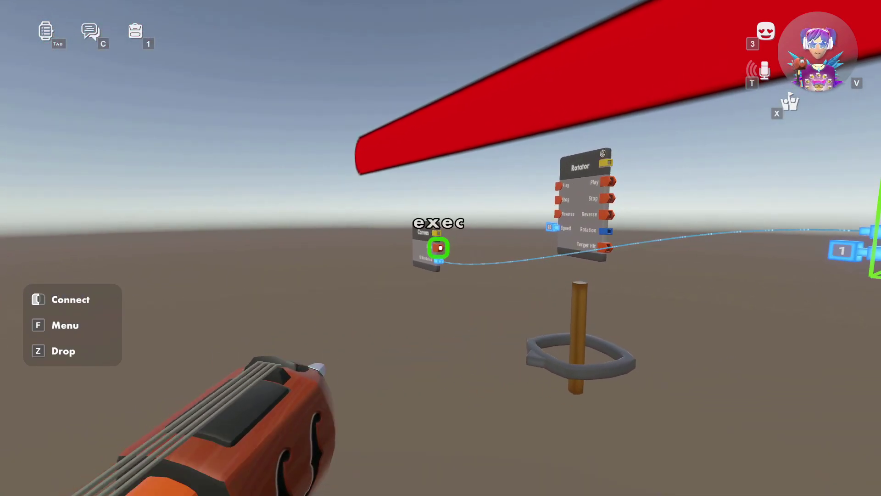
Wire the Canvas Slide event into the If chip
left_click_drag(440, 248, 441, 248)
key("f")
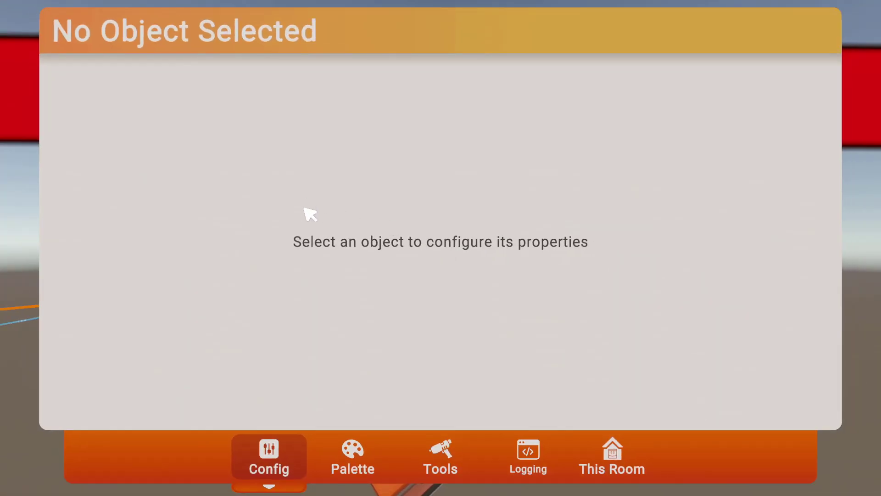
left_click(441, 462)
Clone the Equals and If chips with the maker pen's Clone tool
key("f")
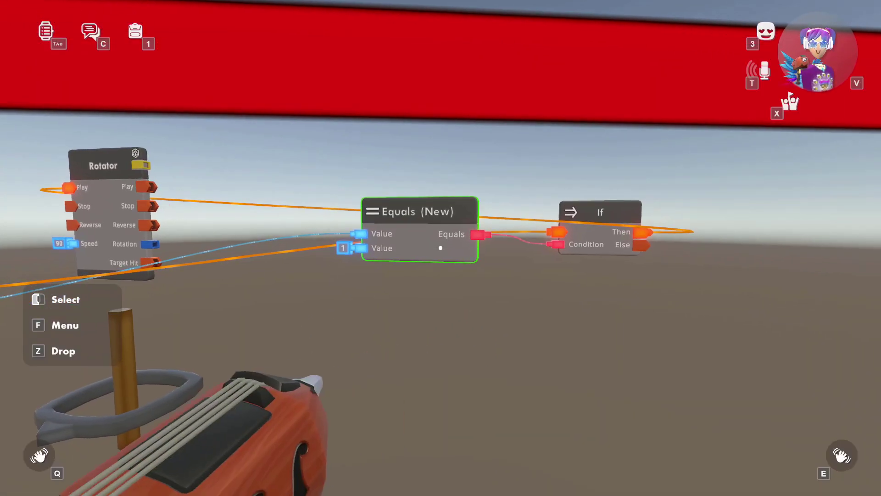
key("f")
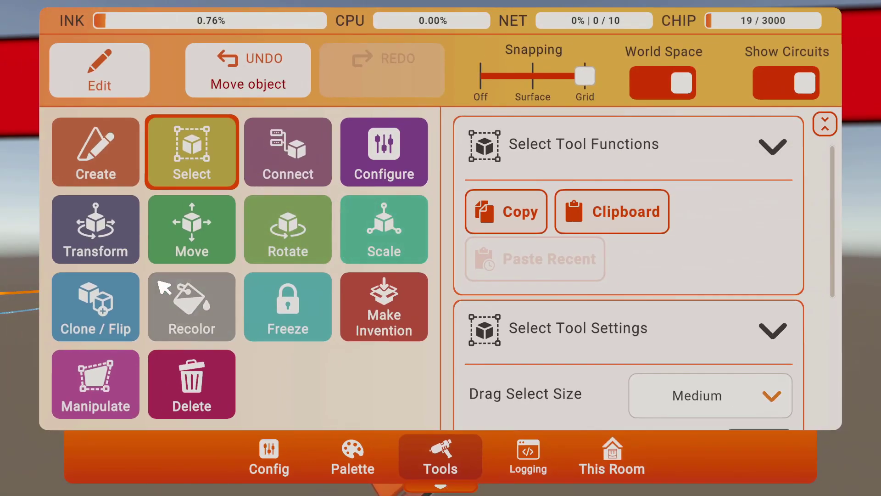
left_click(47, 306)
left_click(440, 248)
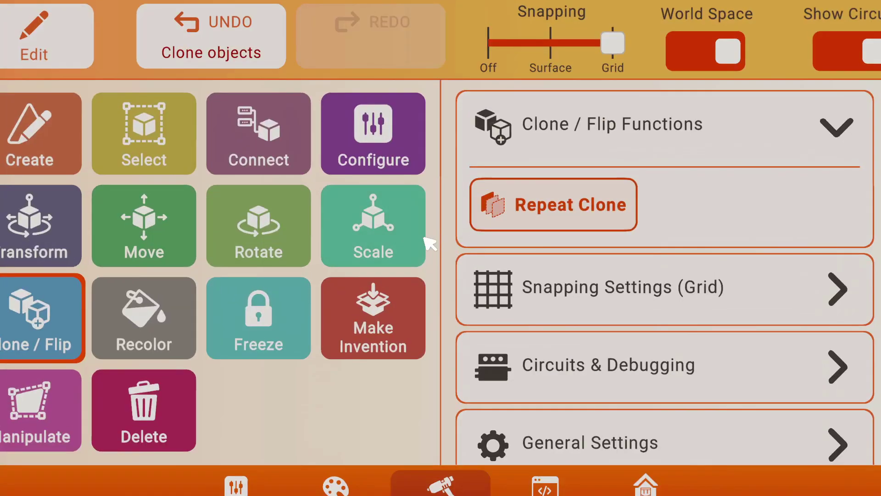
Feed SliderValue into the cloned Equals, set its second Value to 2, and chain the first If's Else into it
key("f")
left_click(237, 153)
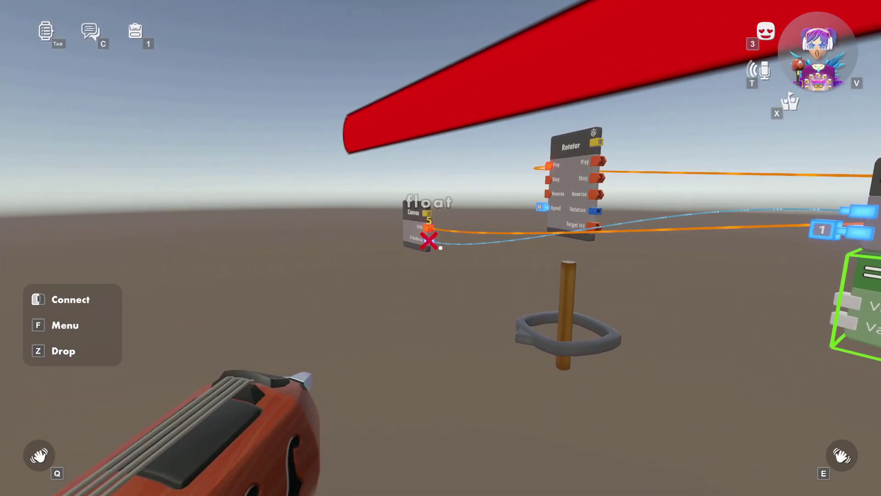
left_click(440, 248)
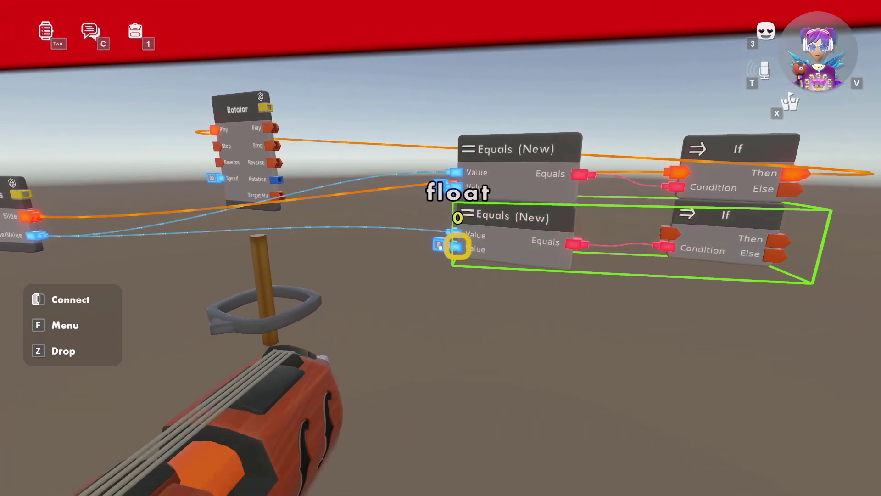
key("f")
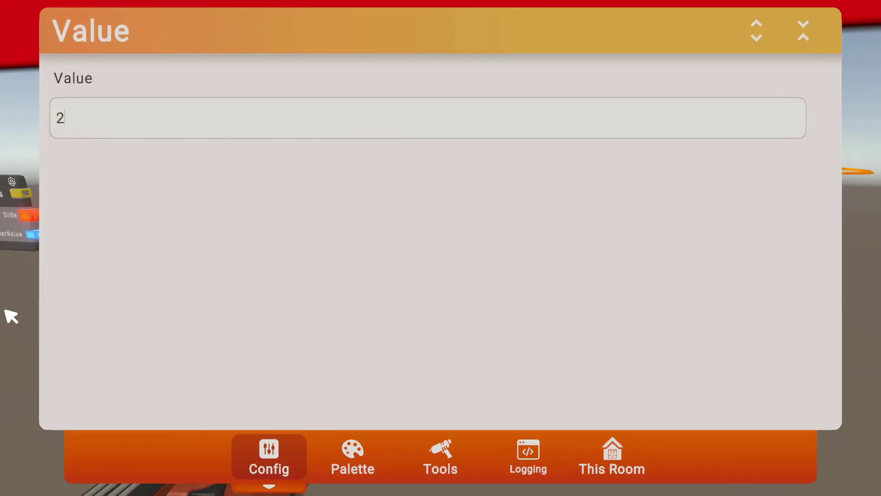
key("Return")
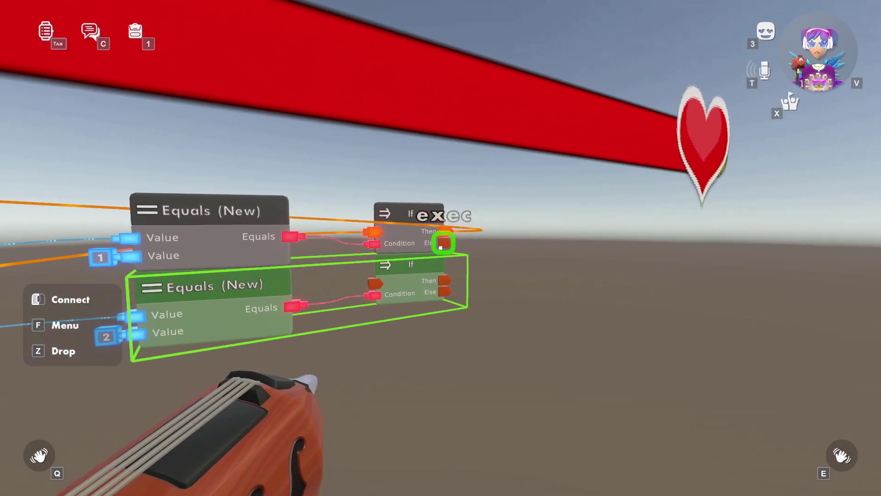
left_click_drag(441, 248, 440, 248)
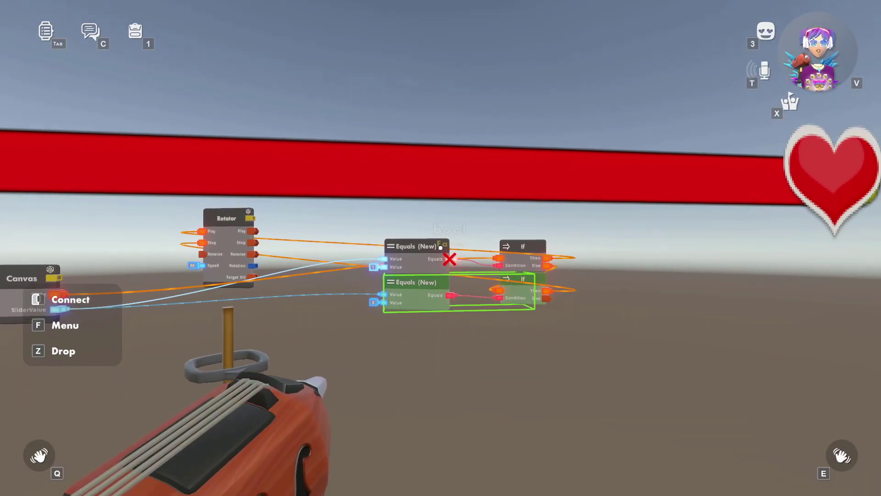
Step back to view the whole finished chip circuit
key("w")
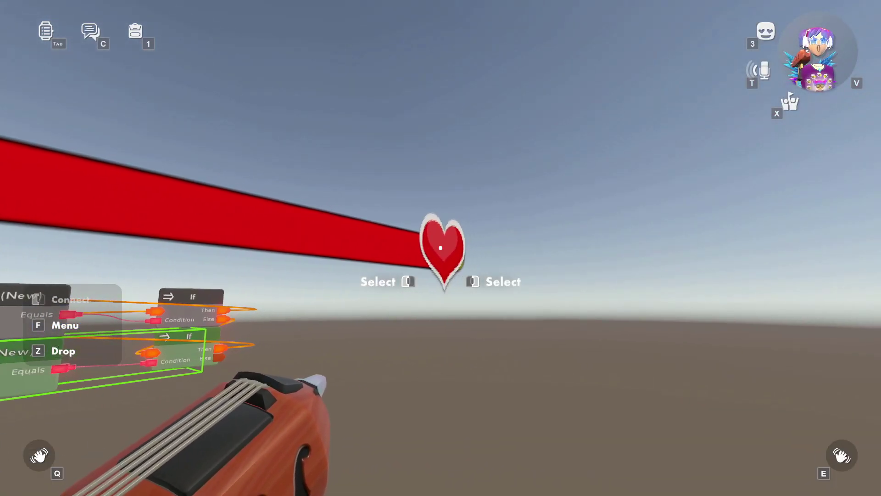
key("s")
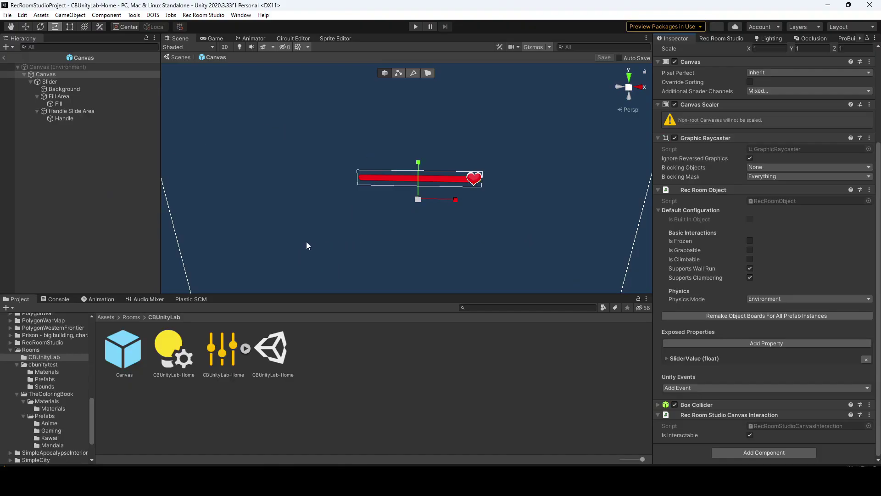
Add a bool event named SliderOn with a listener, then remove it
left_click(714, 387)
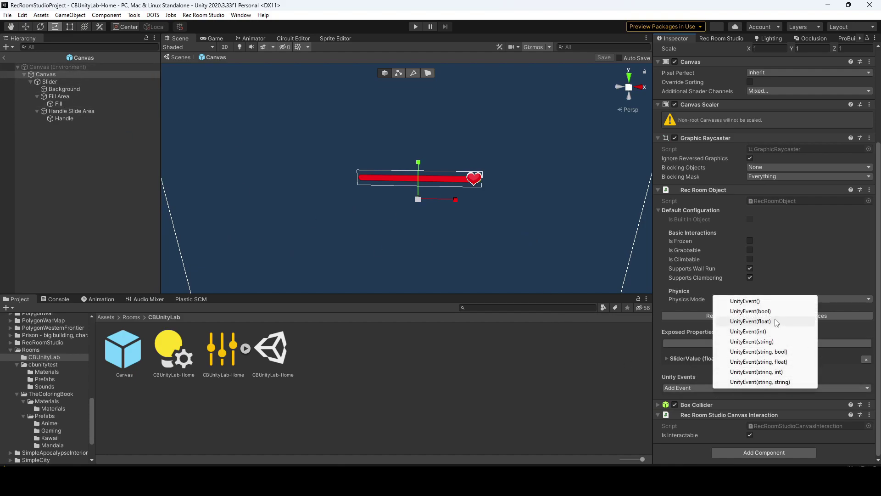
left_click(763, 311)
scroll(730, 410, "down", 3)
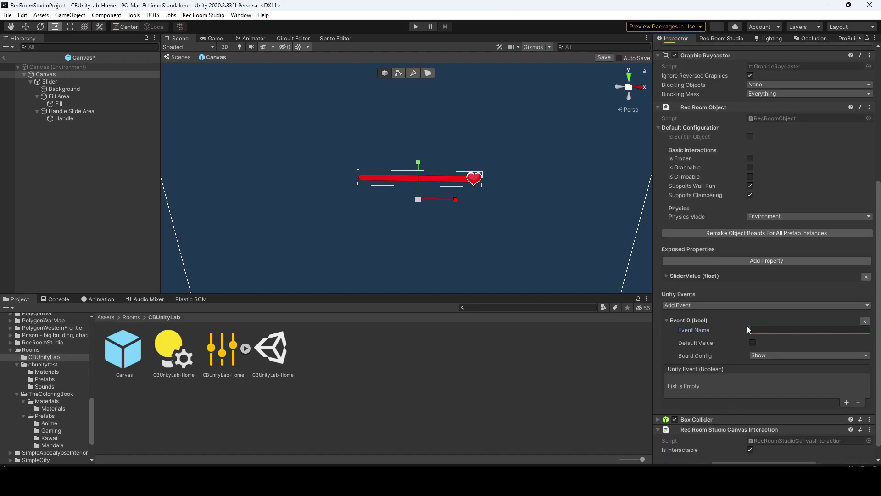
type("SliderOn")
left_click(847, 402)
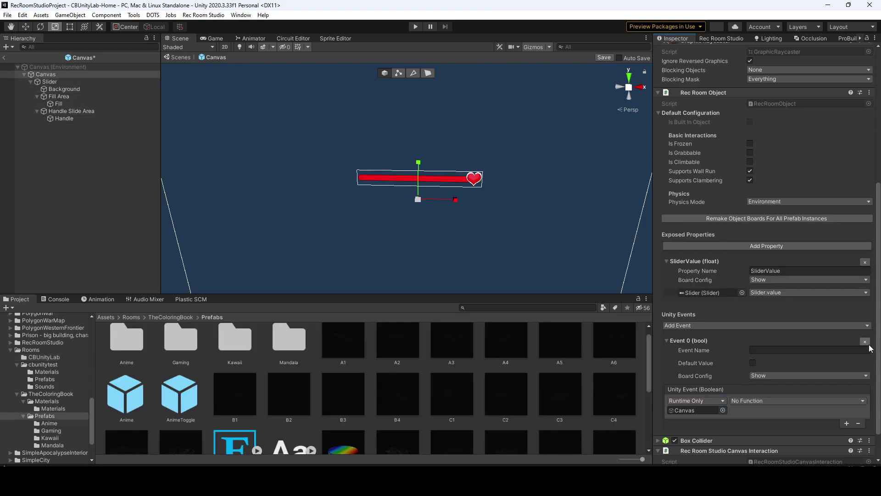
left_click(865, 344)
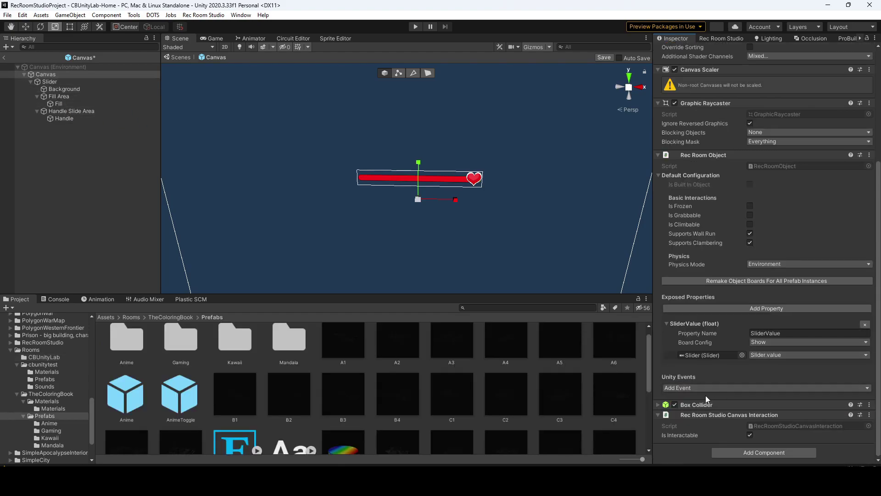
Add a new bool event SlideShow whose listener calls GameObject.SetActive on the Canvas
left_click(691, 388)
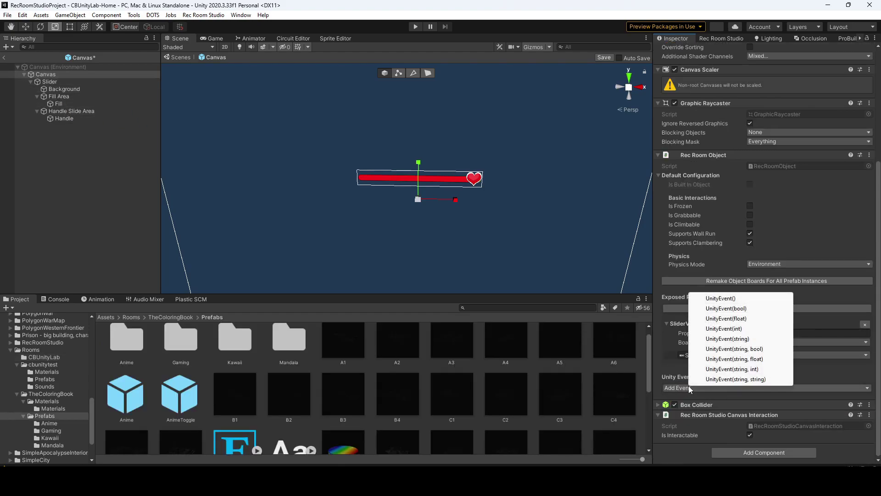
left_click(730, 309)
scroll(716, 383, "down", 3)
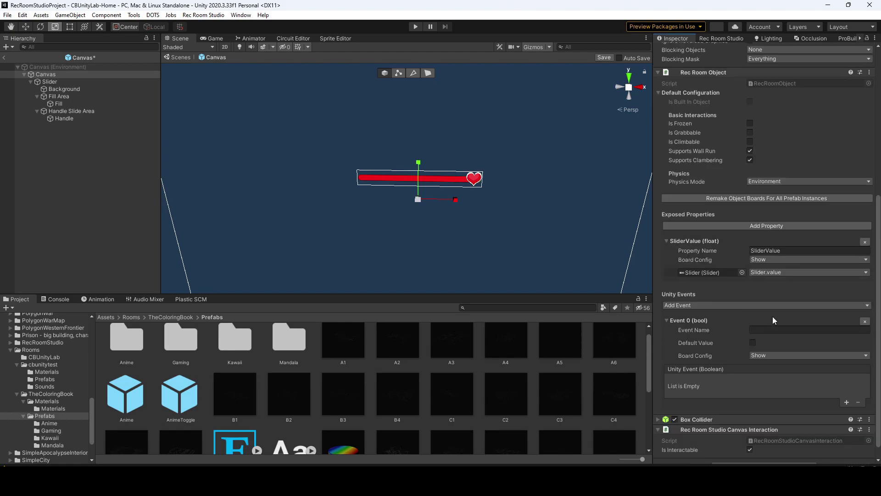
left_click(847, 403)
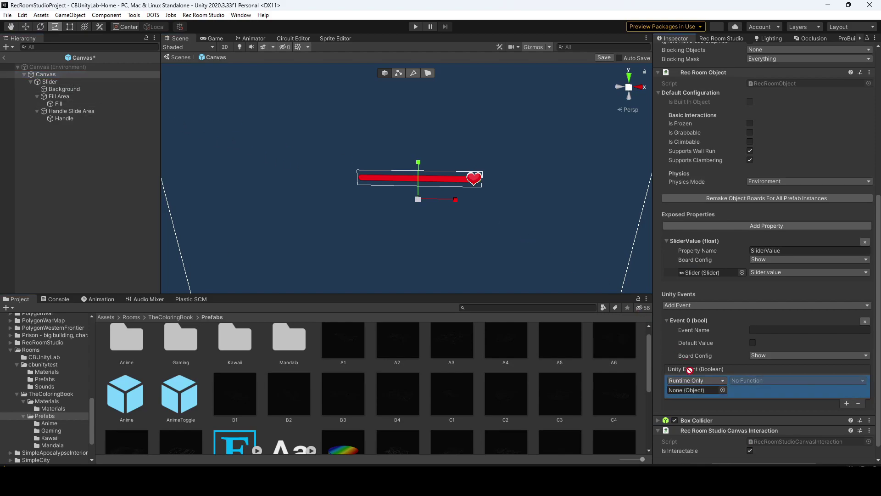
left_click(766, 381)
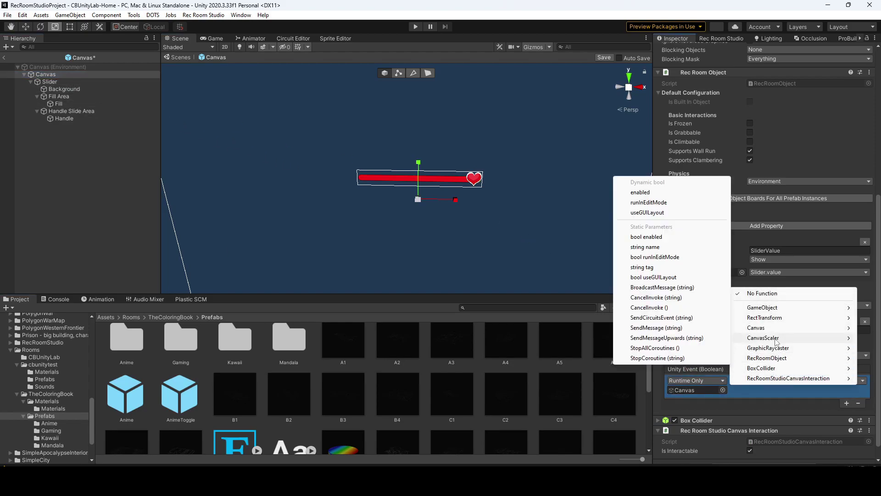
mouse_move(772, 313)
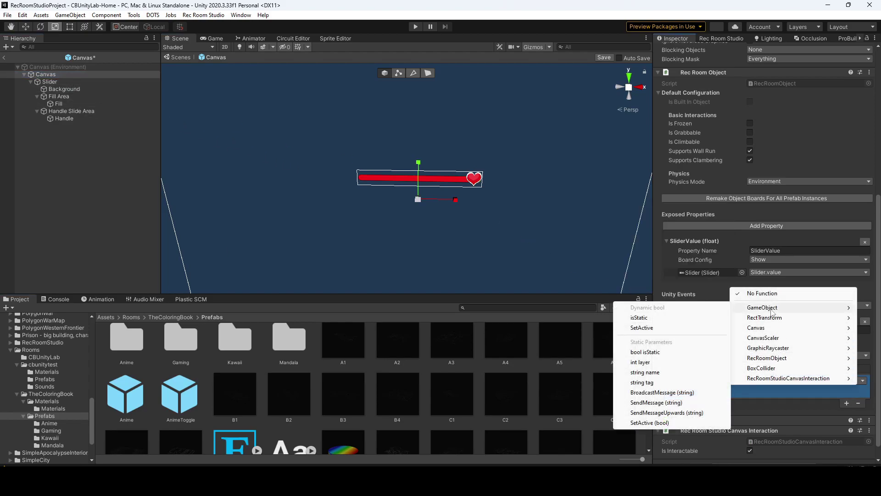
left_click(671, 327)
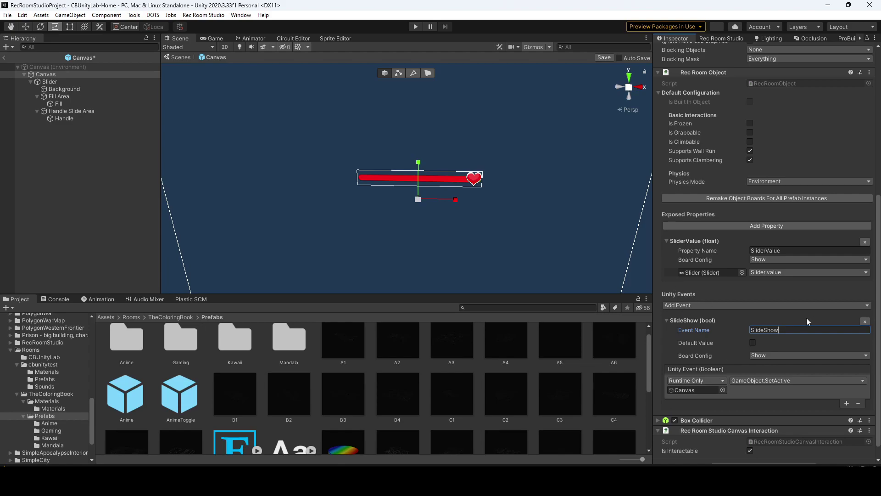
Leave prefab editing and save the Canvas prefab
scroll(821, 160, "up", 5)
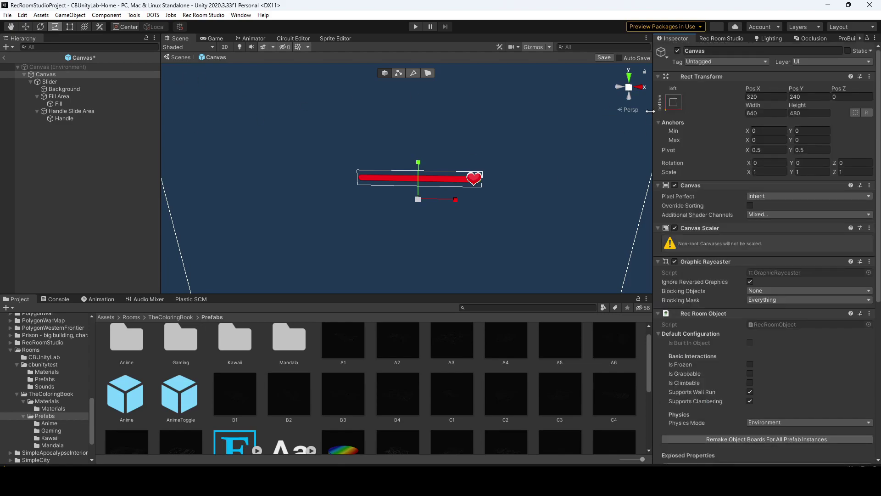
left_click(2, 59)
left_click(419, 258)
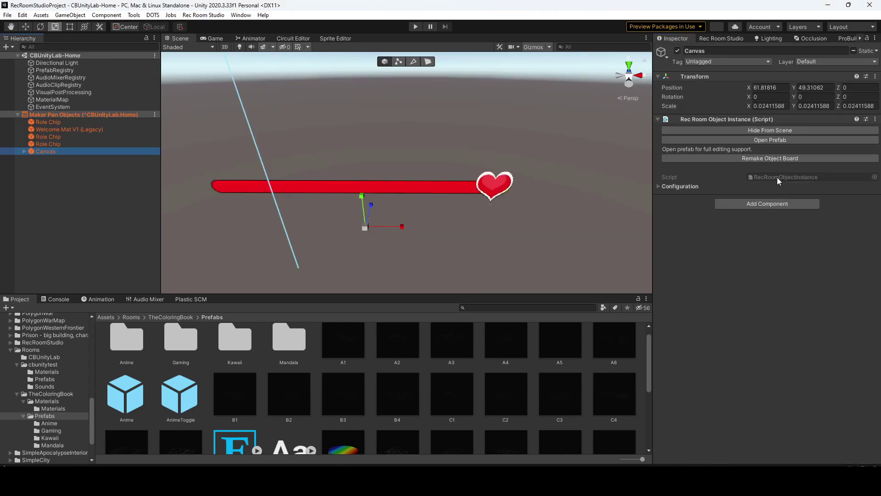
Remake the Canvas object board and launch the room for play testing
left_click(775, 158)
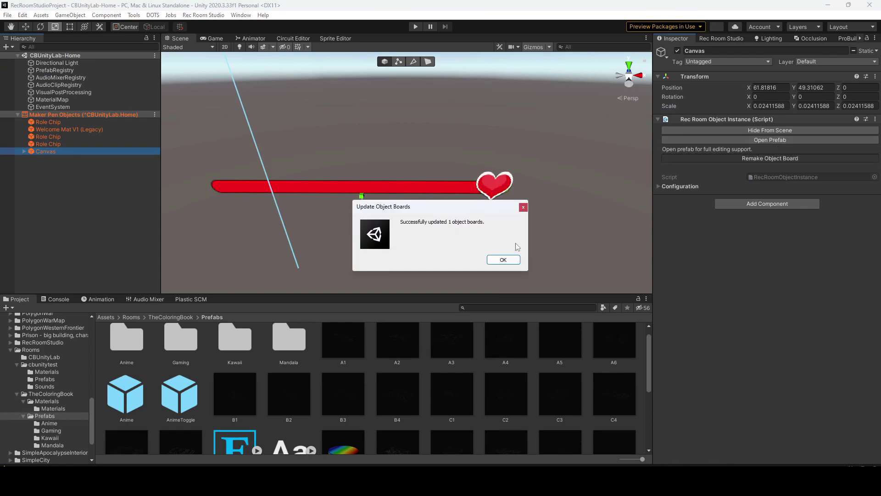
left_click(505, 260)
left_click(722, 39)
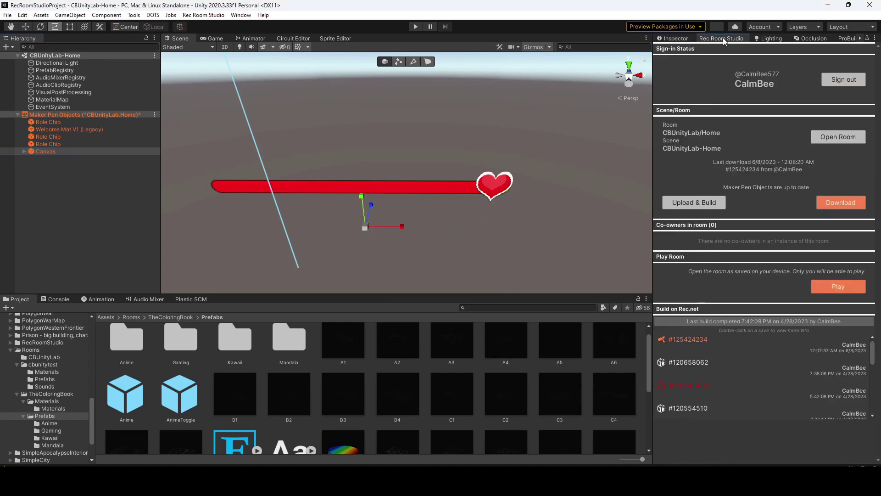
left_click(838, 289)
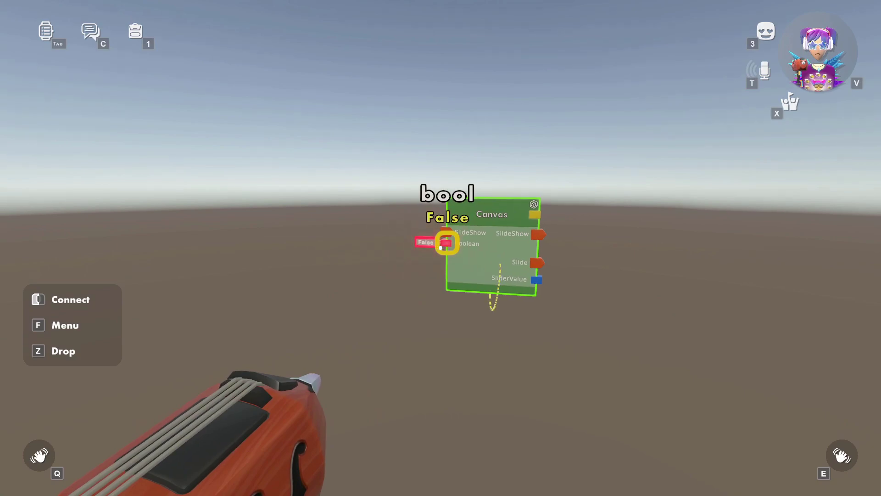
Find the Push Me button by searching the palette for 'butt' and place it beside the Canvas chip
left_click_drag(440, 248, 440, 248)
key("f")
left_click(366, 463)
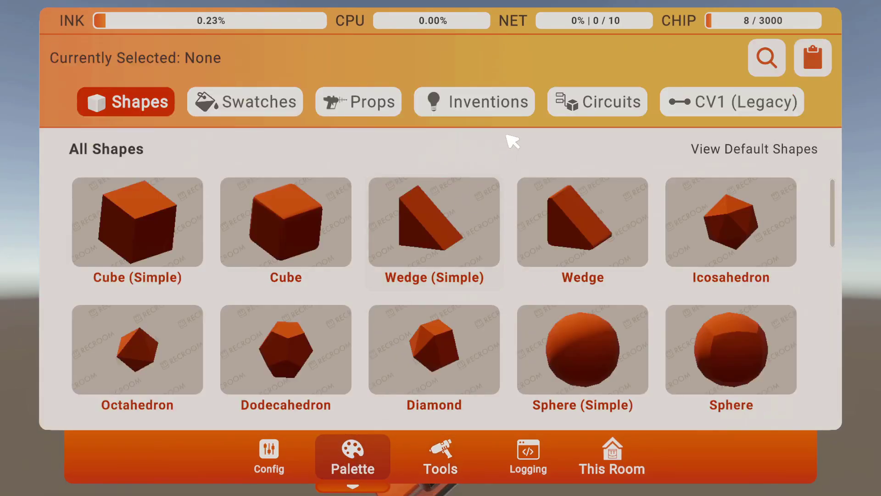
left_click(757, 56)
type("butt")
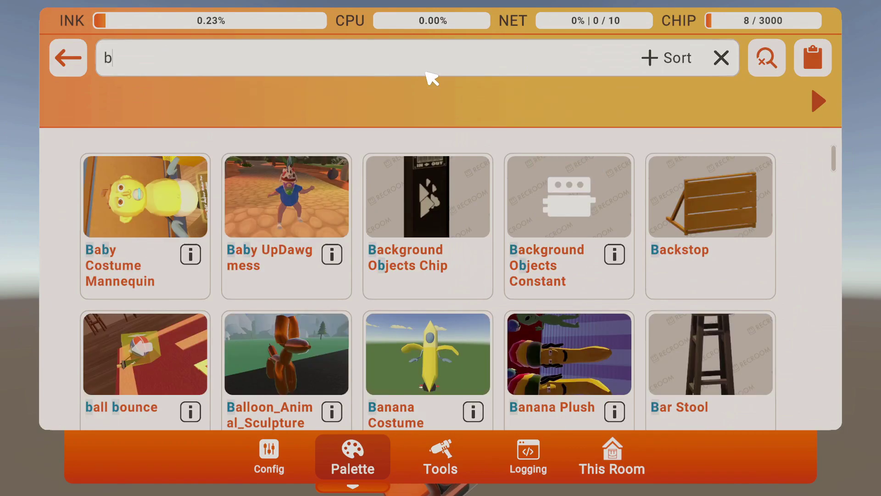
left_click(285, 211)
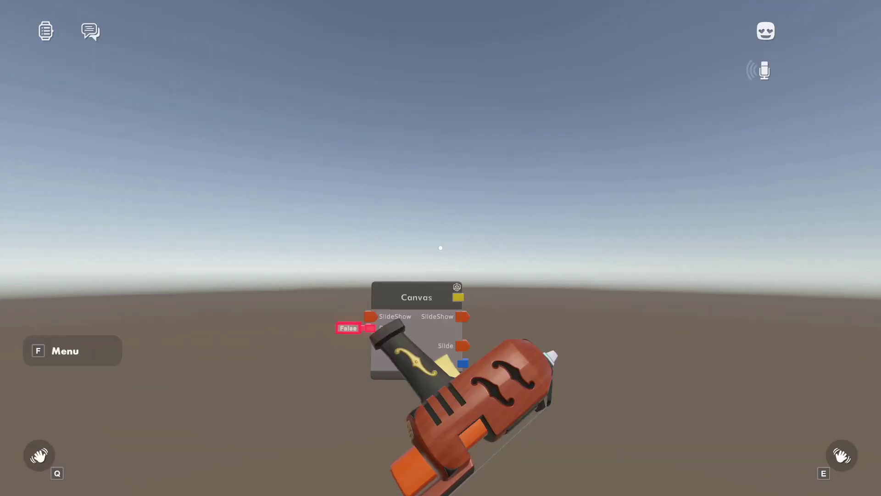
left_click(441, 248)
Using the Connect tool, wire the Button chip's Pressed output to the Canvas SlideShow input
key("f")
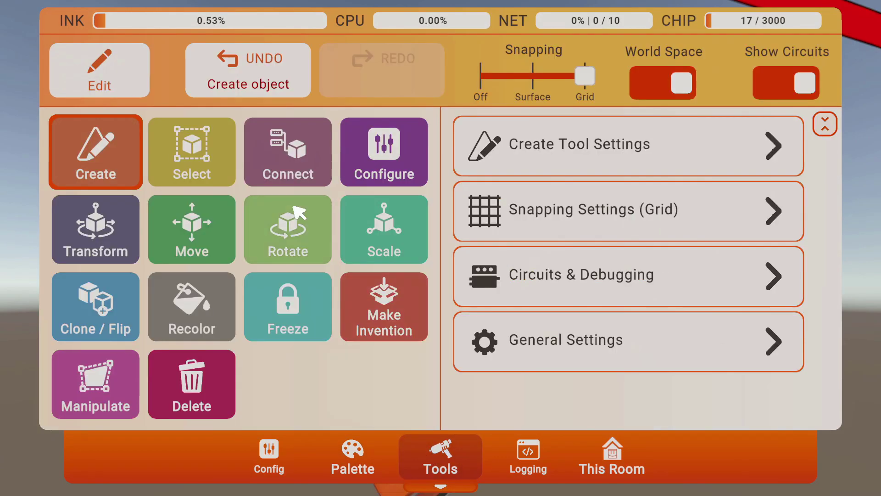
left_click(288, 152)
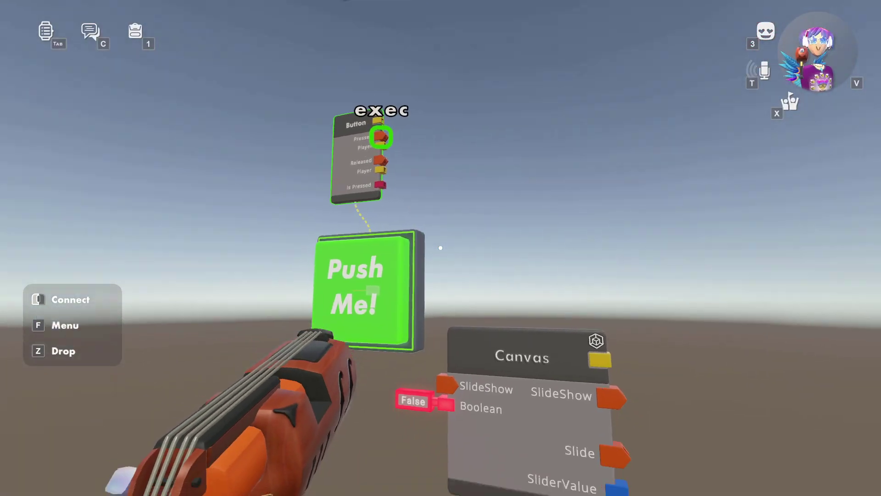
left_click_drag(381, 137, 441, 247)
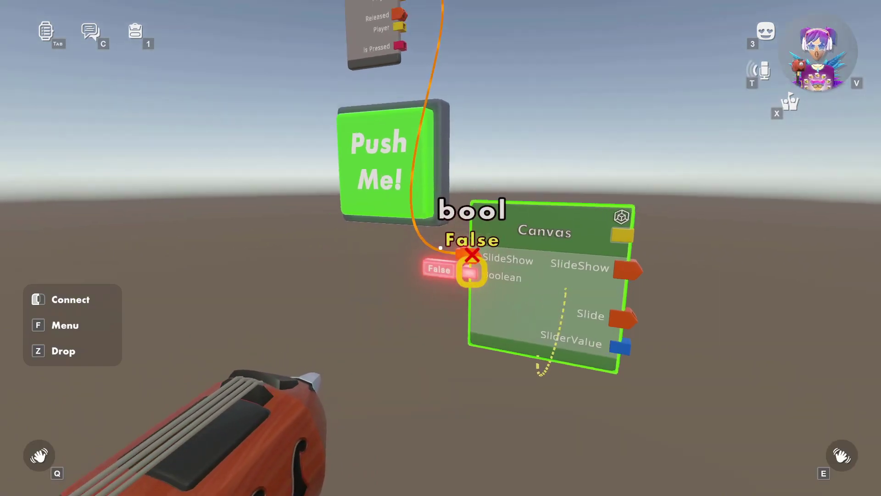
left_click(440, 248)
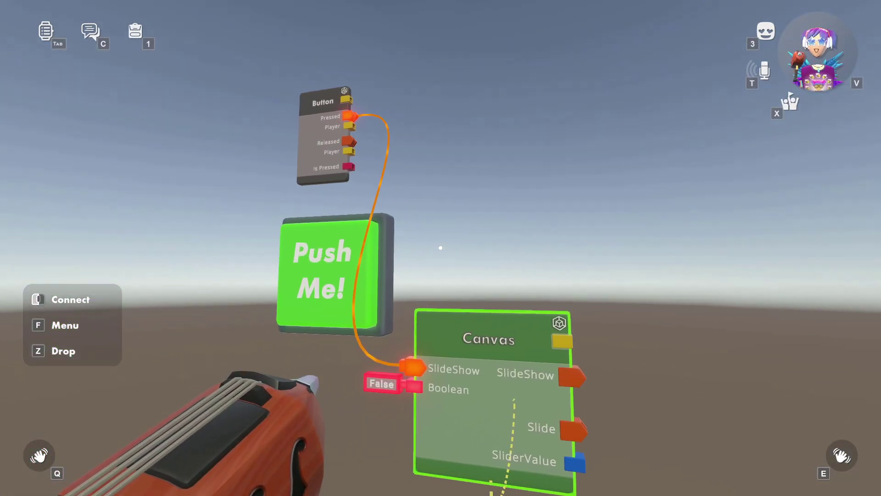